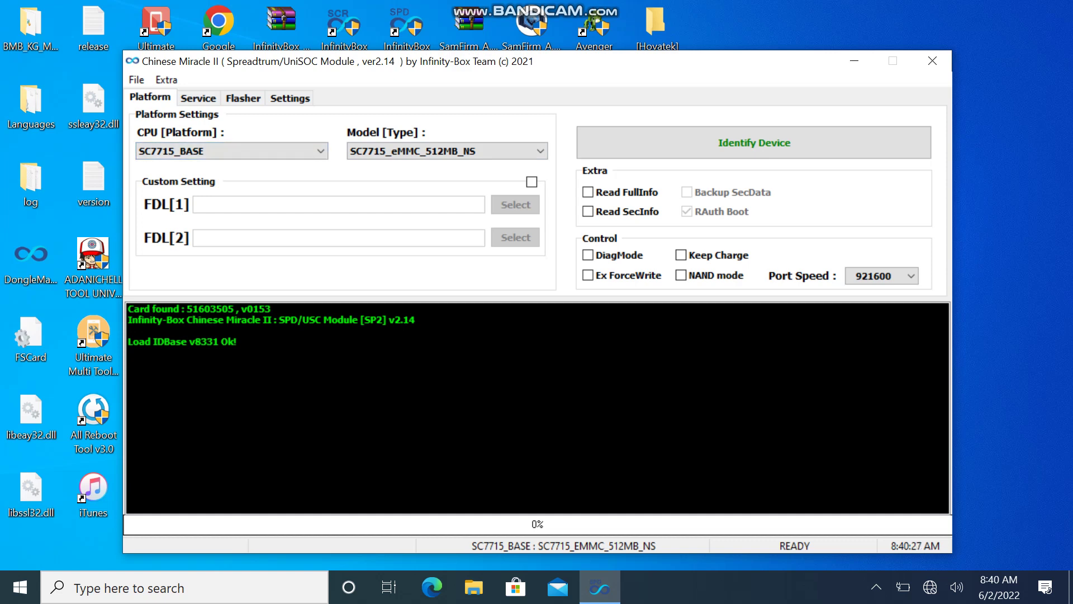
Set the CPU platform to Alcatel and show the models available for that brand.
key("alt+Down")
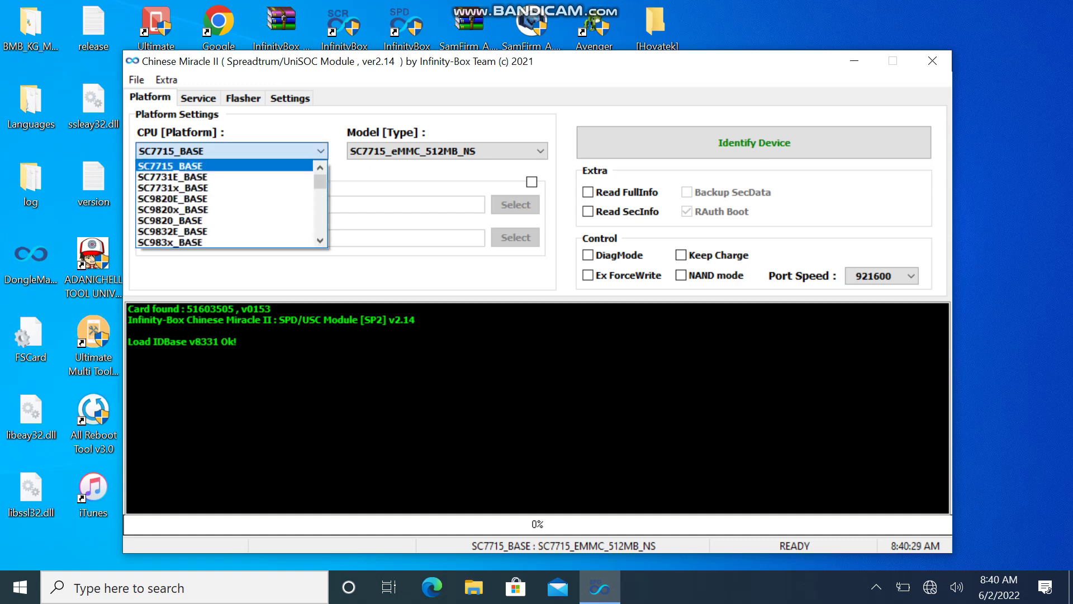
key("Down")
key("Down")
key("Down")
key("Down")
key("Down")
key("Down")
key("Down")
key("Down")
key("Down")
key("Down")
key("Down")
key("Down")
key("Down")
key("Down")
key("Down")
key("Down")
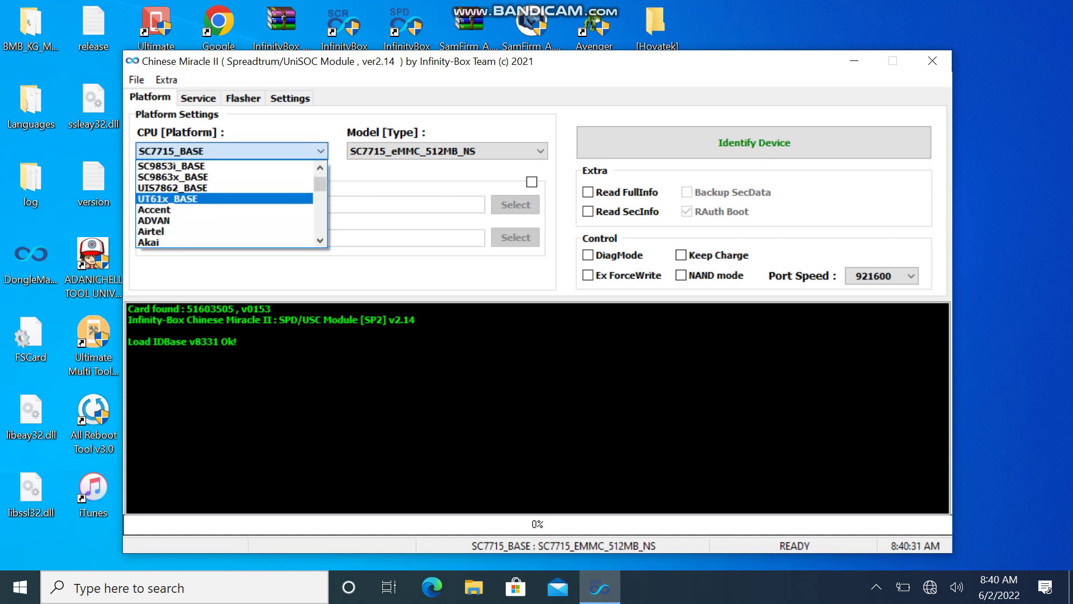
key("Down")
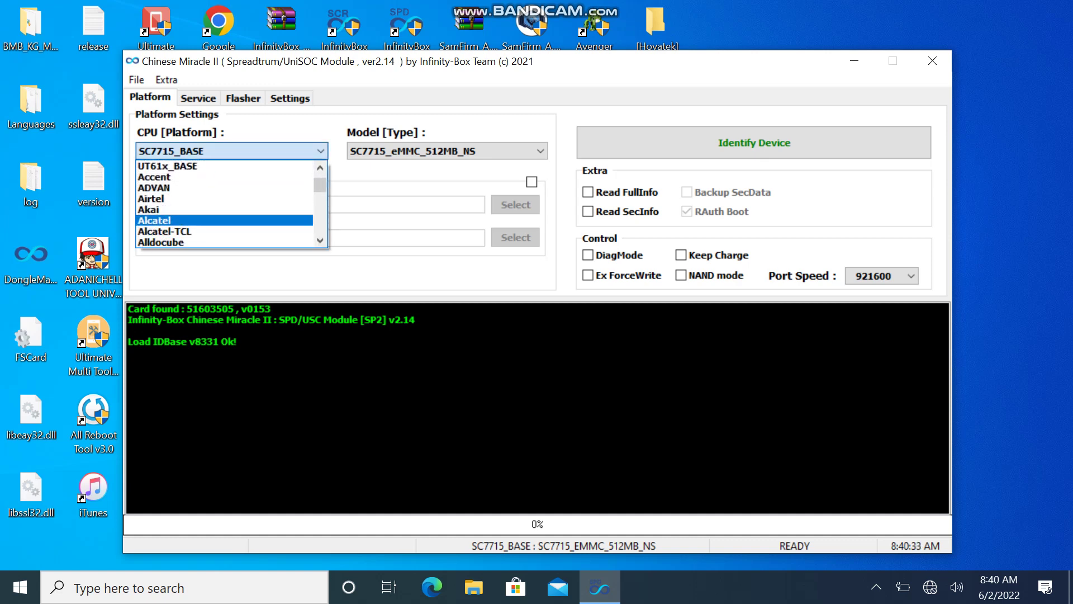
key("Return")
key("Tab")
key("alt+Down")
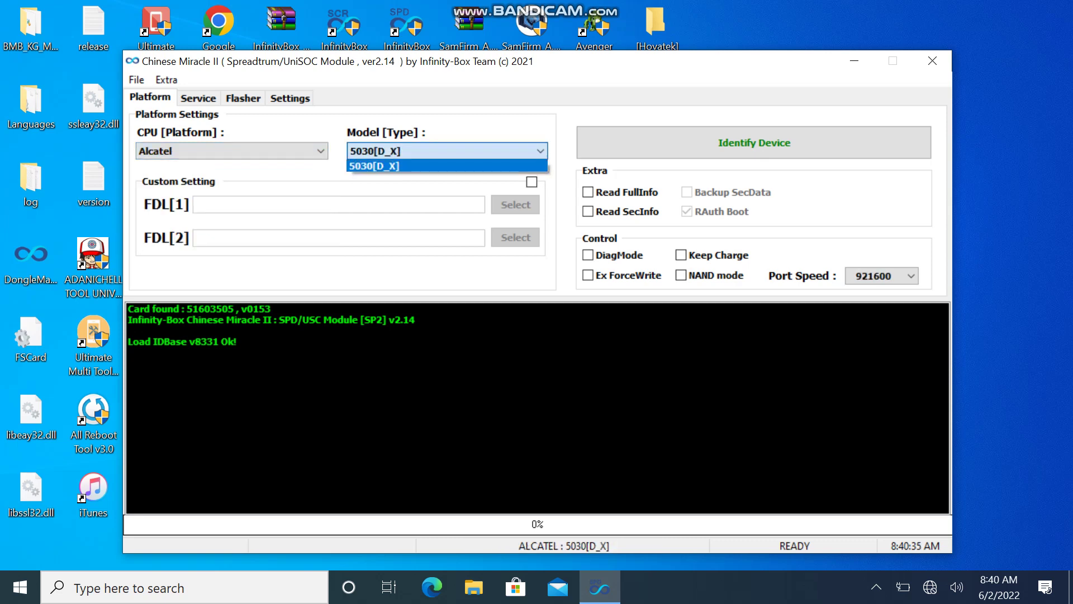
Set the CPU platform to Hurricane in the list of supported brands.
key("shift+Tab")
key("alt+Down")
key("Down")
key("Down")
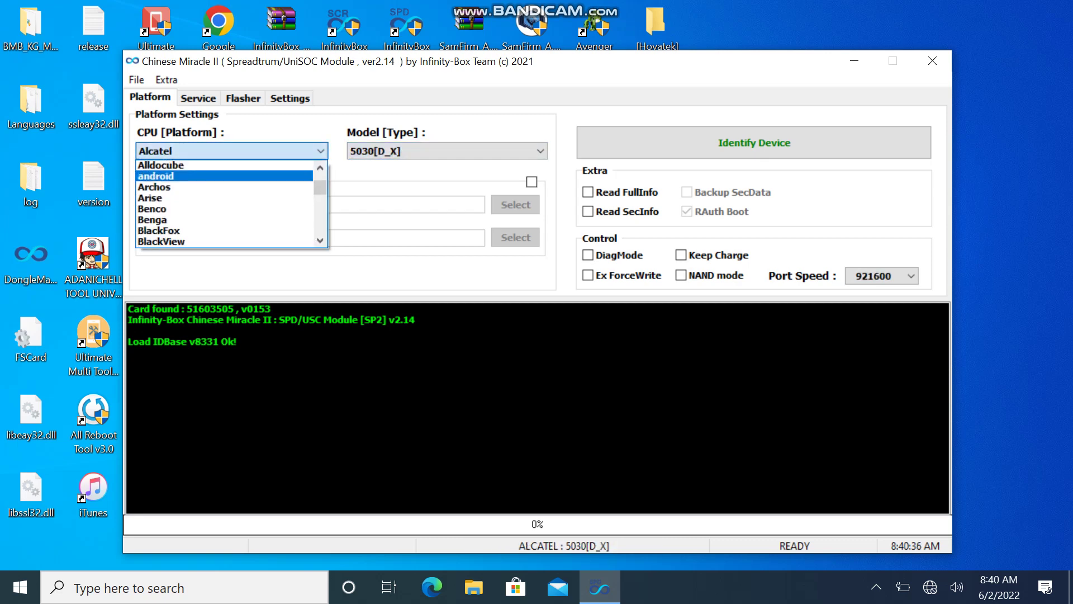
scroll(226, 204, "down", 2)
scroll(226, 204, "down", 4)
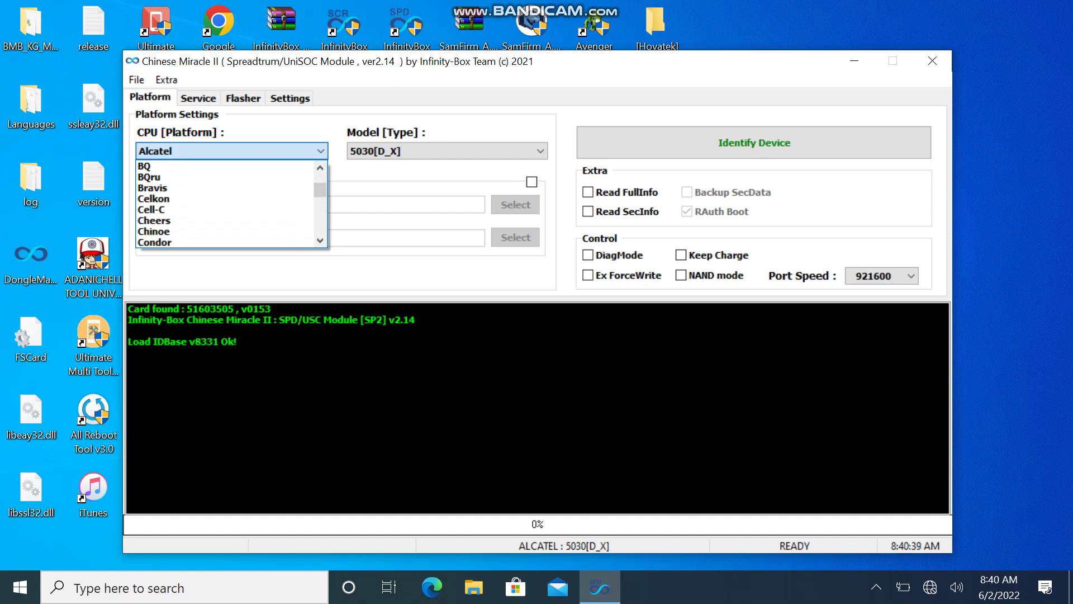
scroll(227, 204, "down", 3)
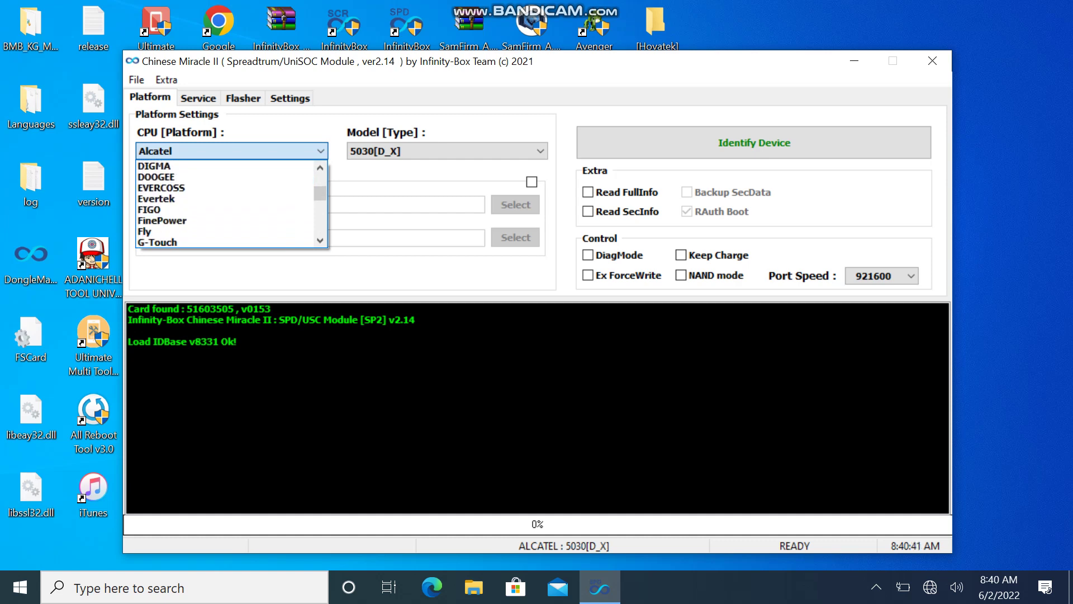
scroll(226, 204, "down", 3)
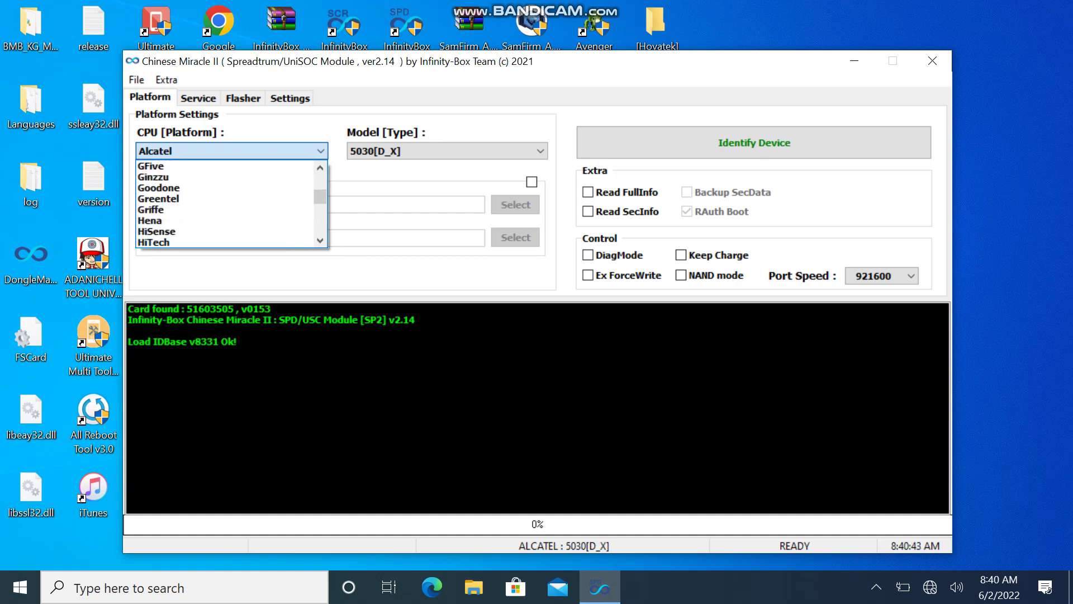
scroll(227, 204, "down", 1)
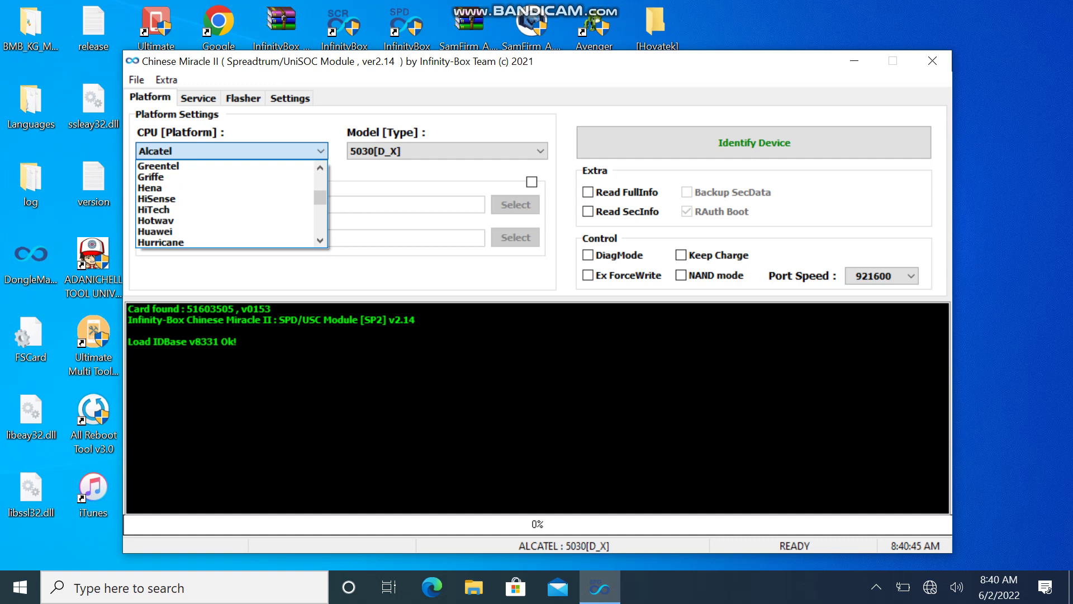
scroll(226, 204, "down", 1)
left_click(226, 209)
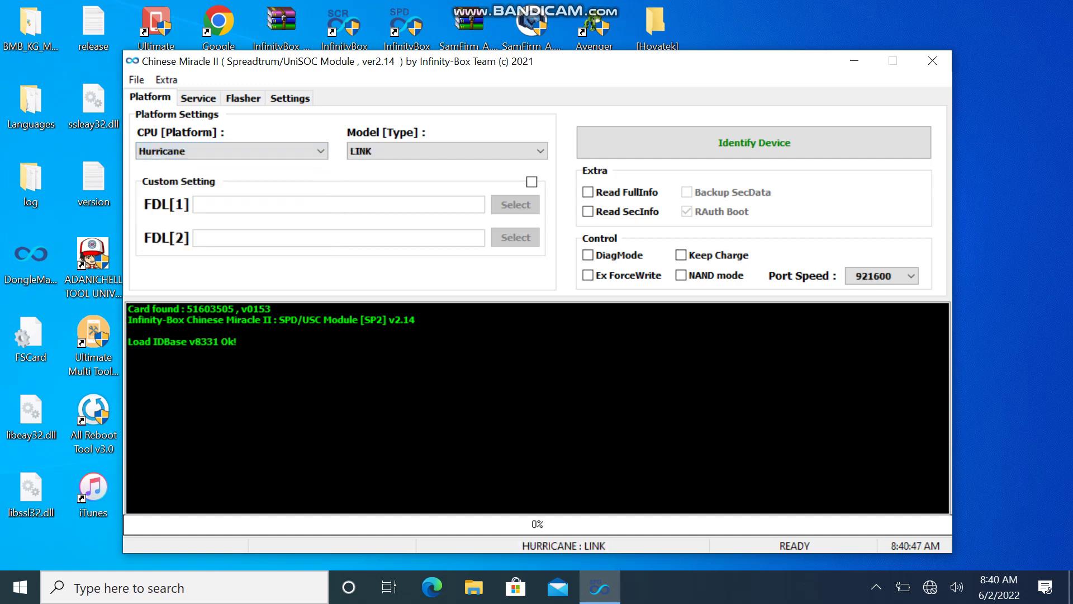
Change the CPU platform to Huawei and show the models available for that brand.
left_click(226, 151)
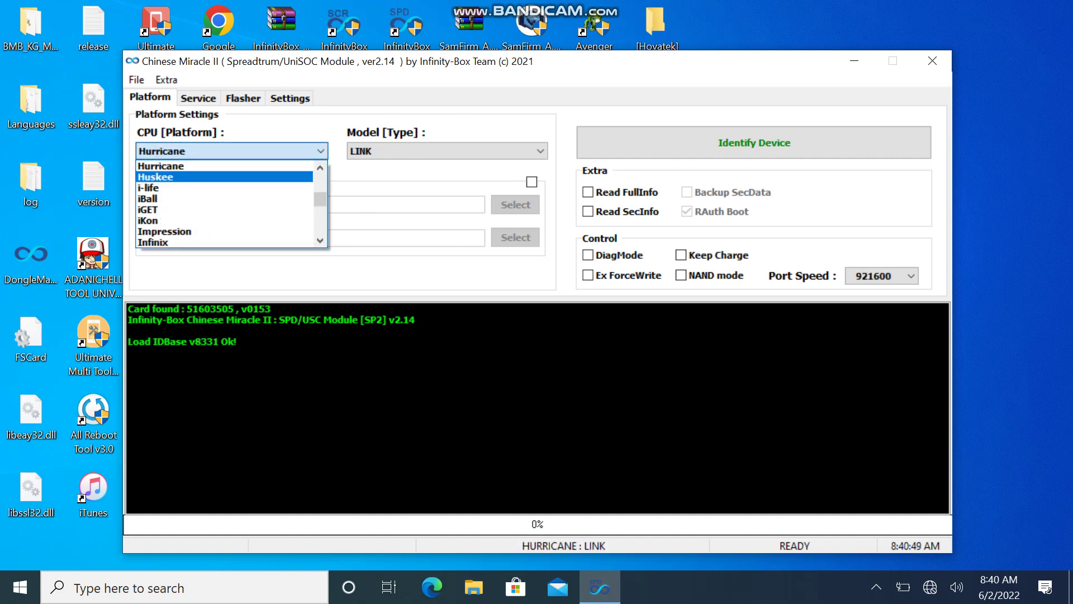
scroll(226, 204, "down", 1)
left_click(226, 188)
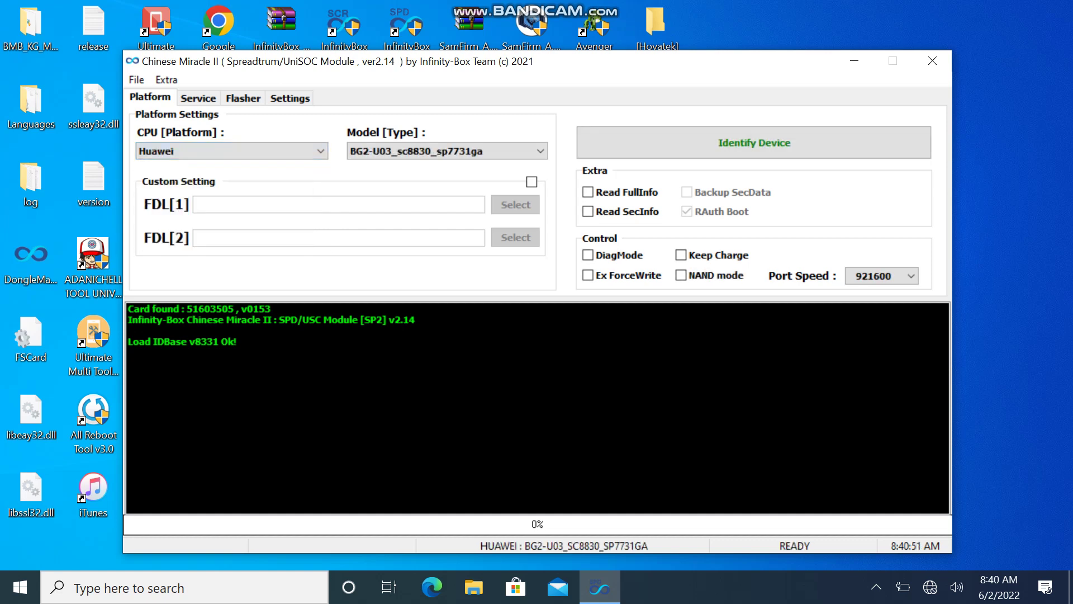
left_click(448, 150)
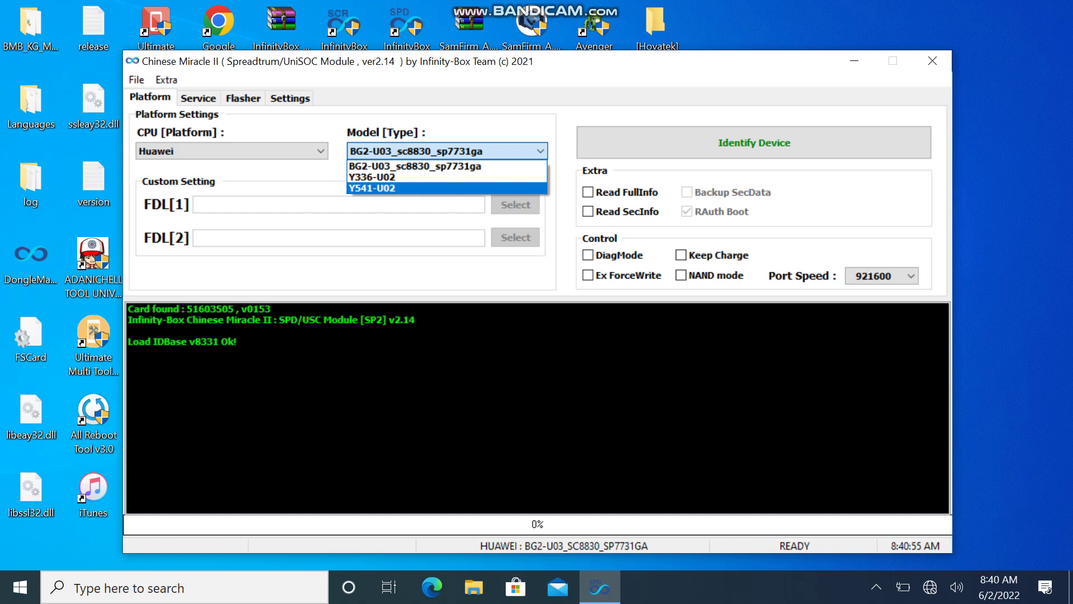
Leave the Huawei model list and set the CPU platform to Itel.
left_click(232, 151)
left_click(232, 151)
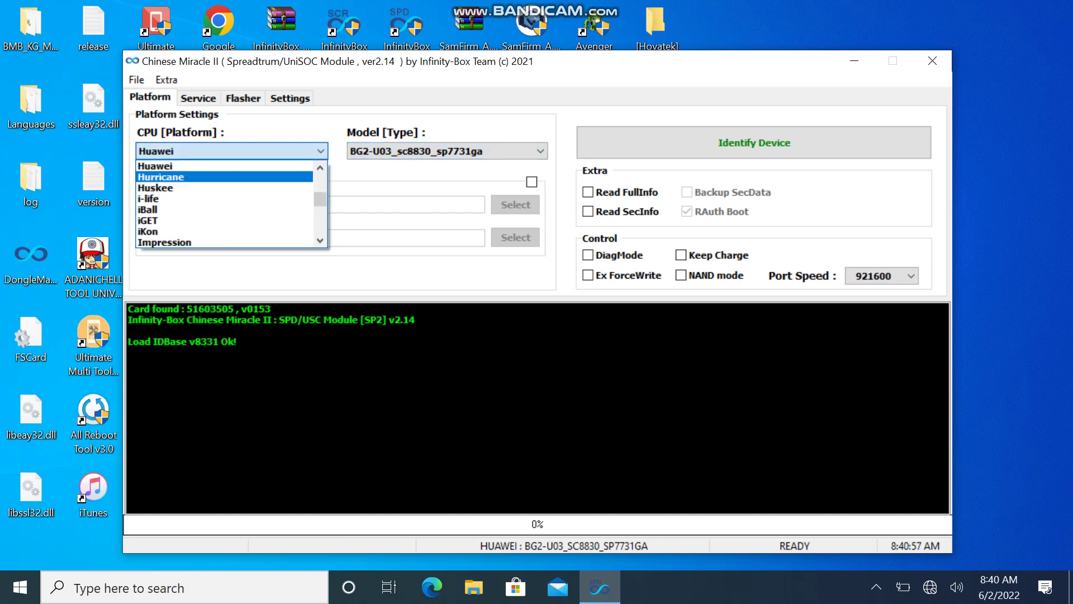
scroll(223, 204, "down", 4)
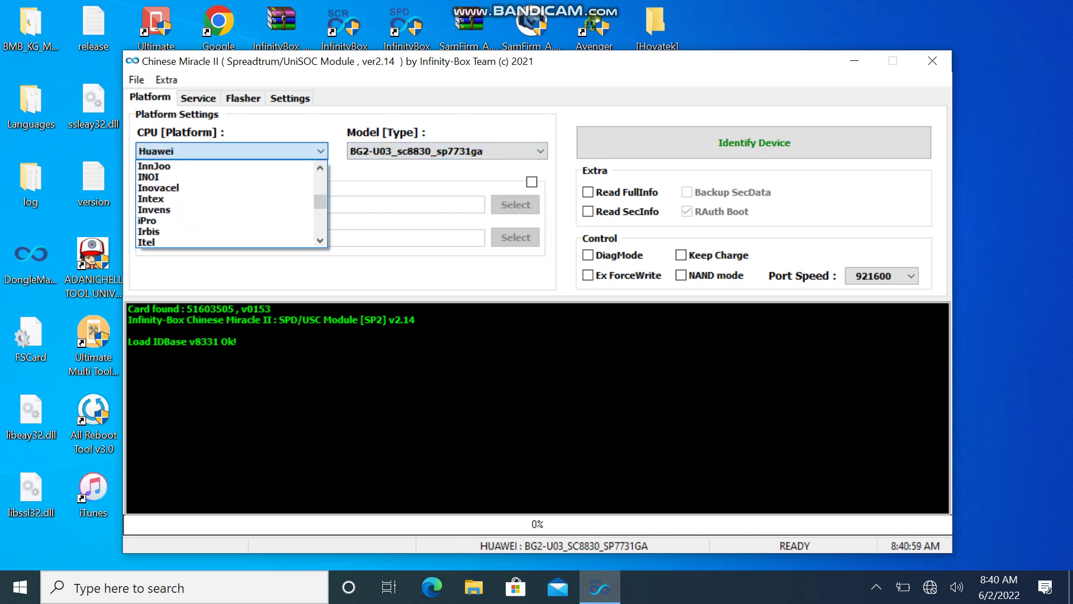
left_click(146, 177)
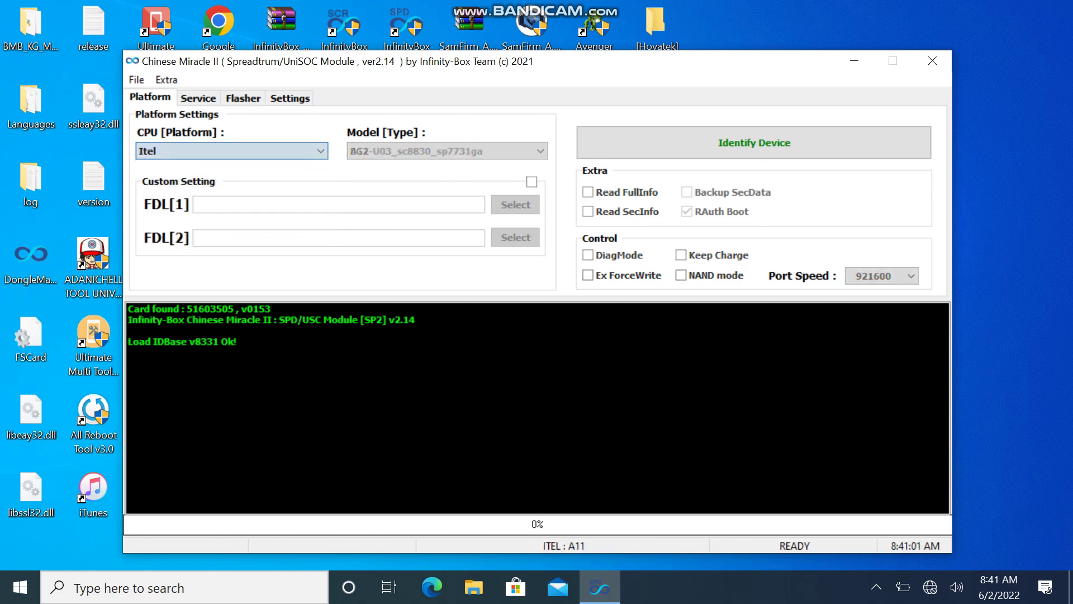
Examine the list of supported Itel models, from the A series through the it5600 range.
left_click(537, 150)
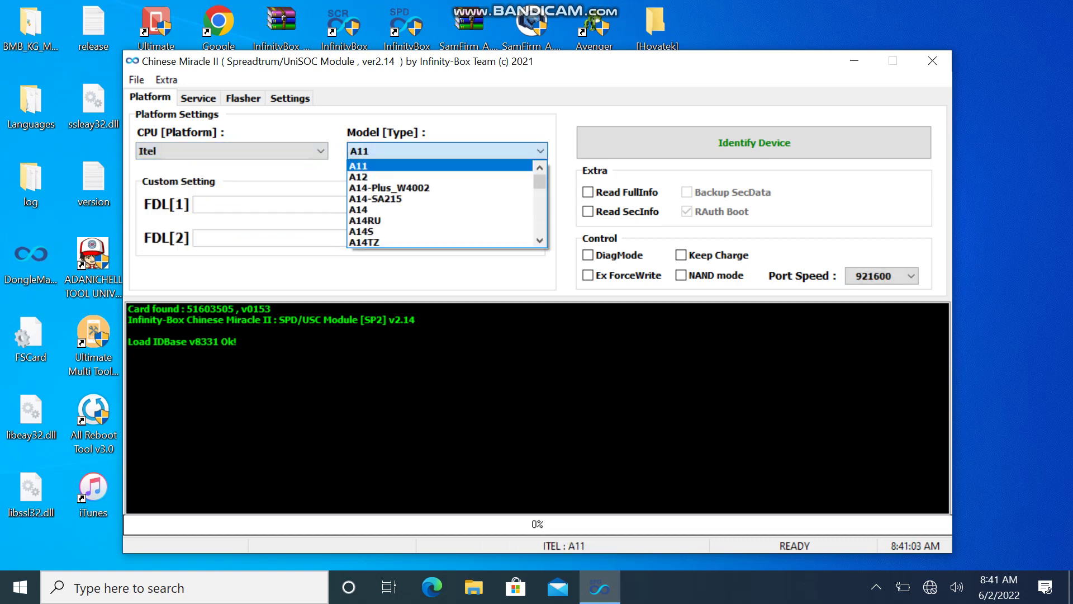
scroll(440, 204, "down", 2)
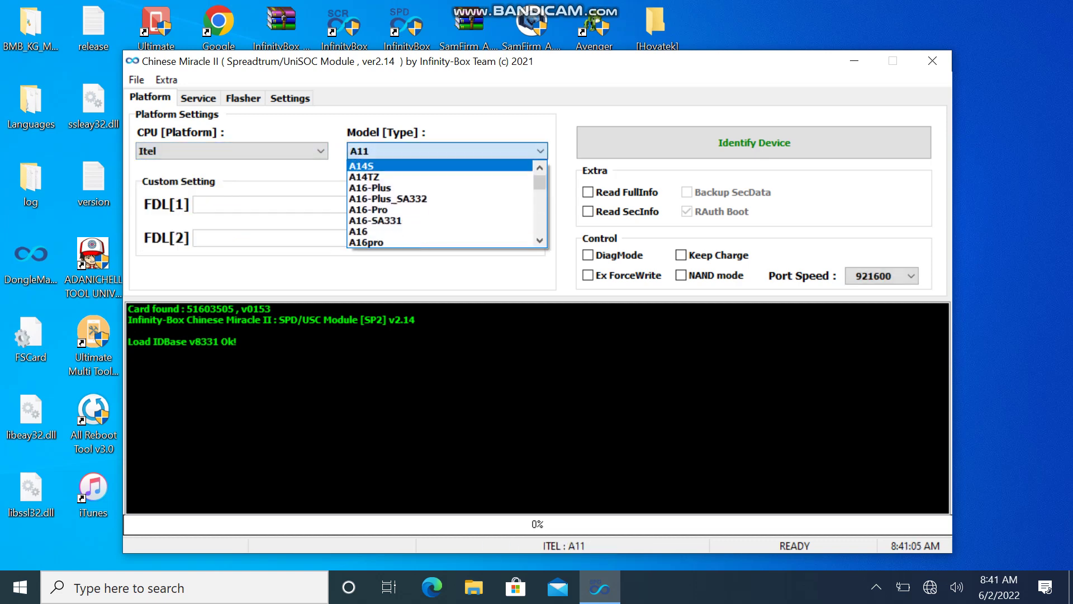
scroll(440, 204, "down", 2)
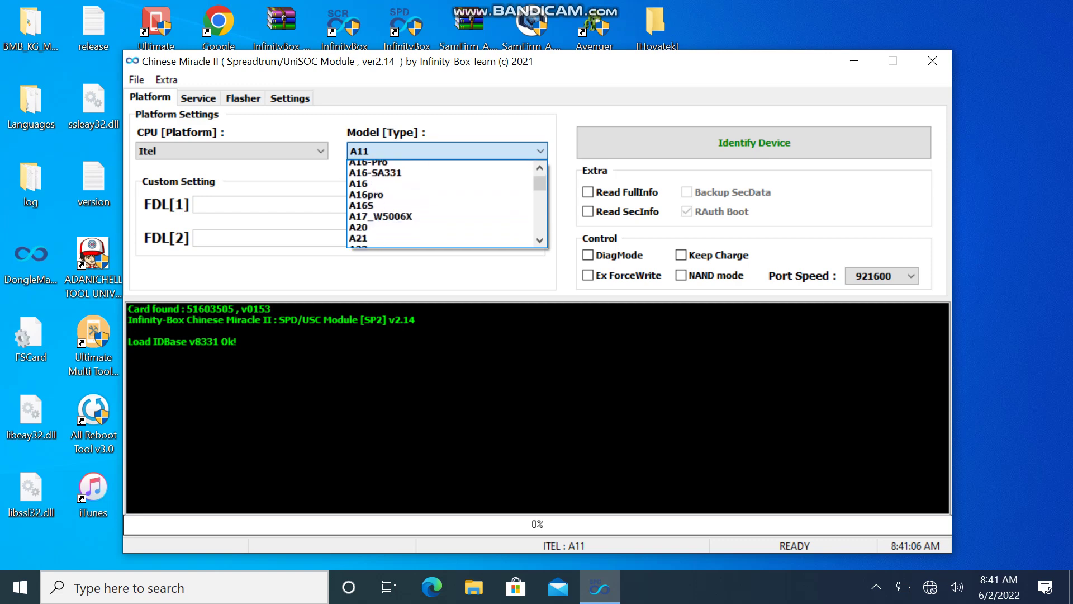
scroll(440, 204, "down", 3)
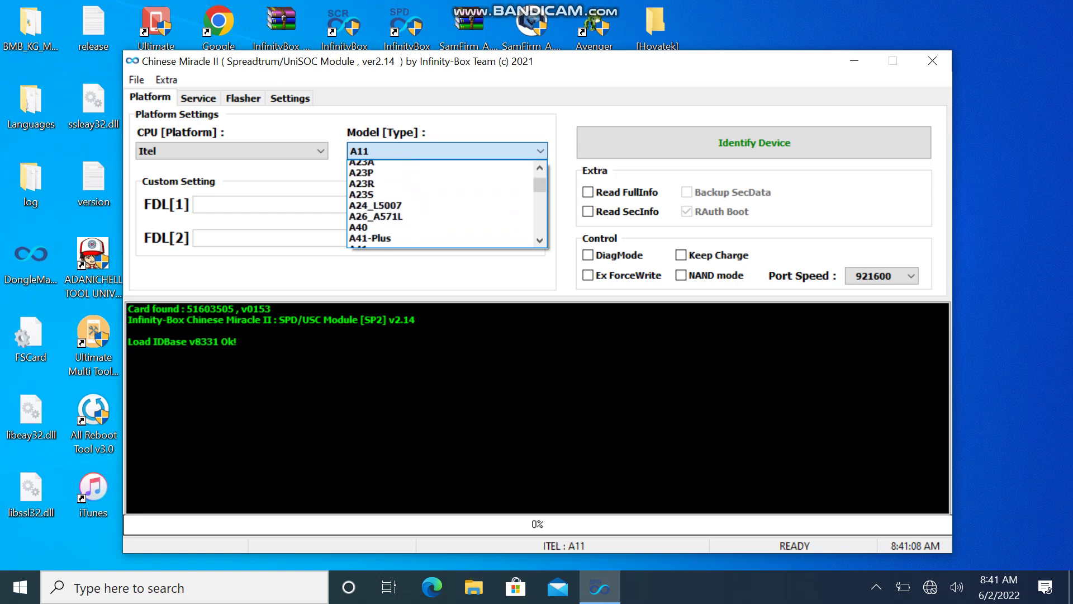
scroll(442, 204, "down", 4)
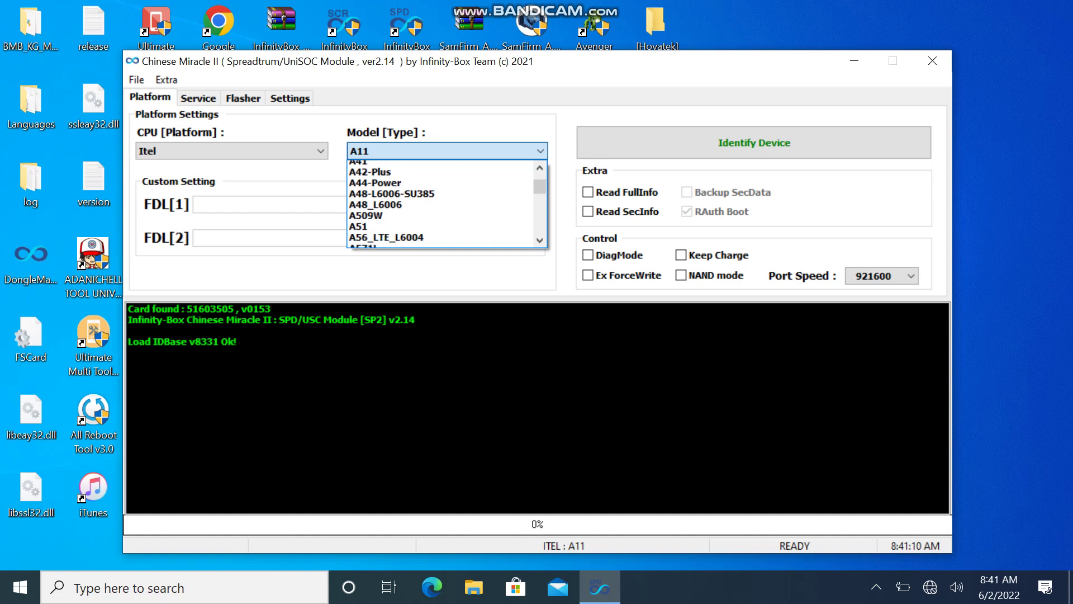
scroll(442, 204, "down", 1)
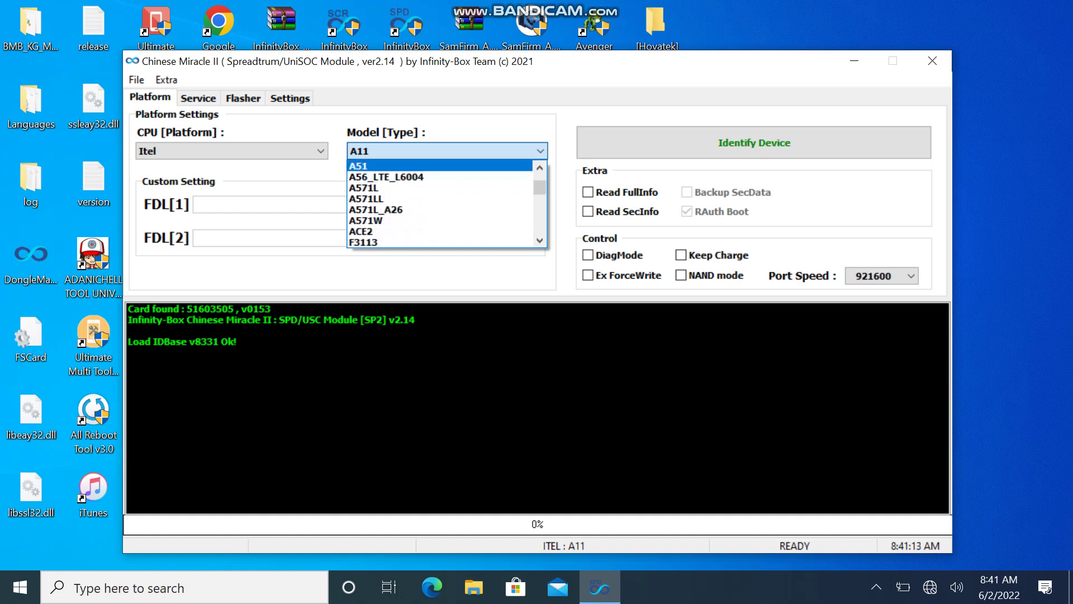
scroll(441, 204, "up", 2)
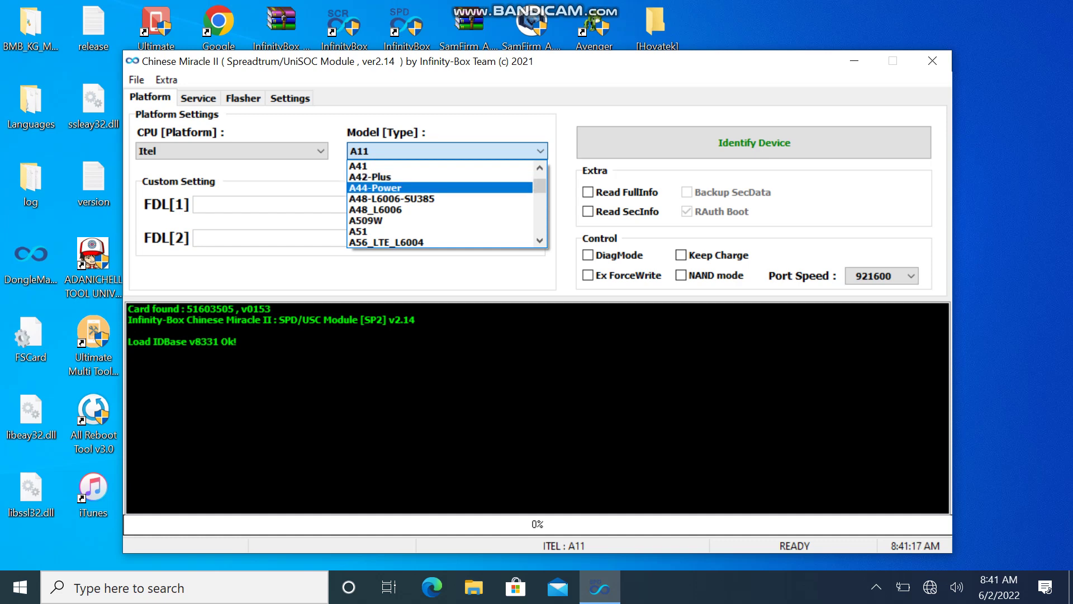
scroll(442, 198, "up", 1)
scroll(441, 204, "up", 4)
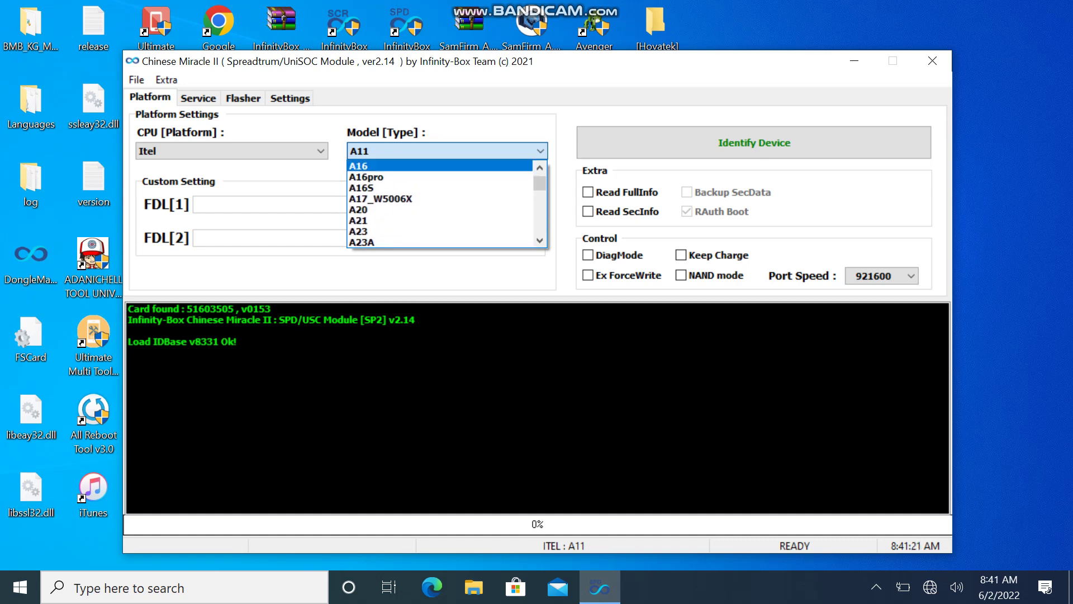
scroll(442, 209, "down", 4)
scroll(441, 209, "down", 5)
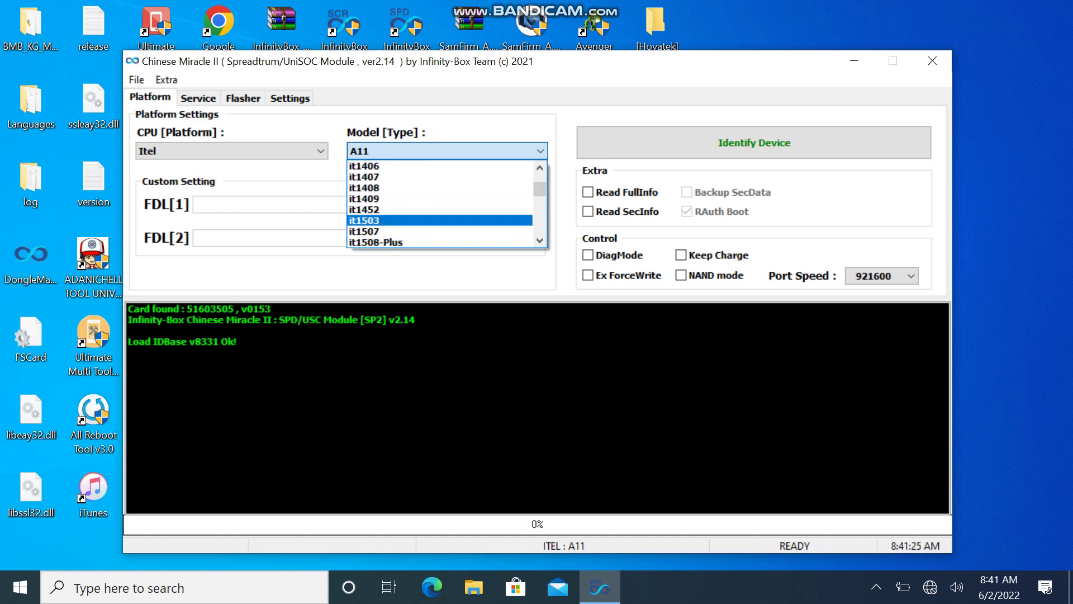
scroll(441, 223, "up", 4)
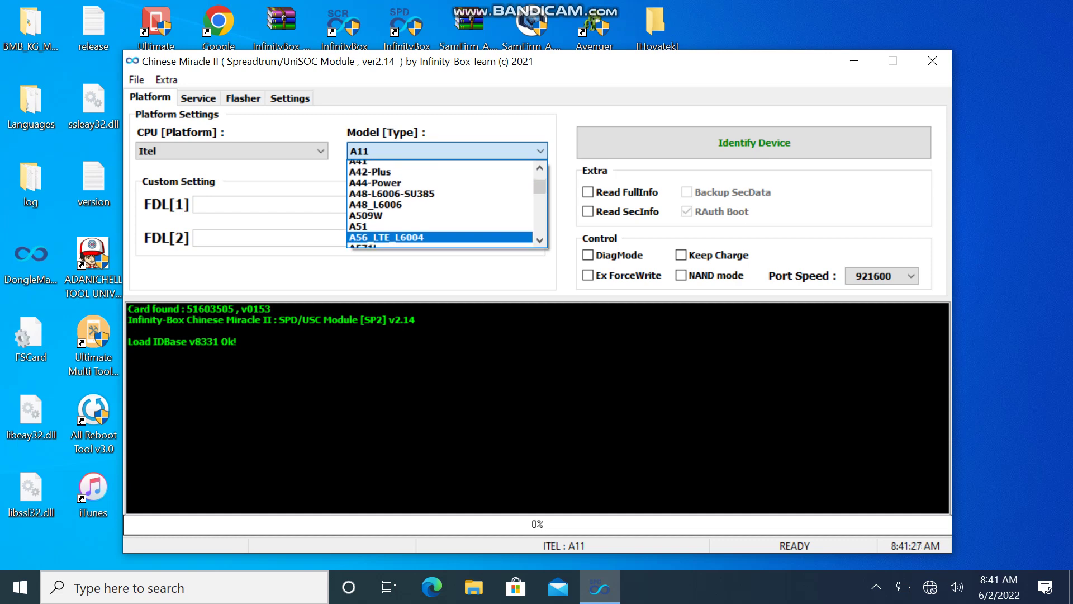
scroll(441, 204, "down", 3)
scroll(441, 209, "down", 2)
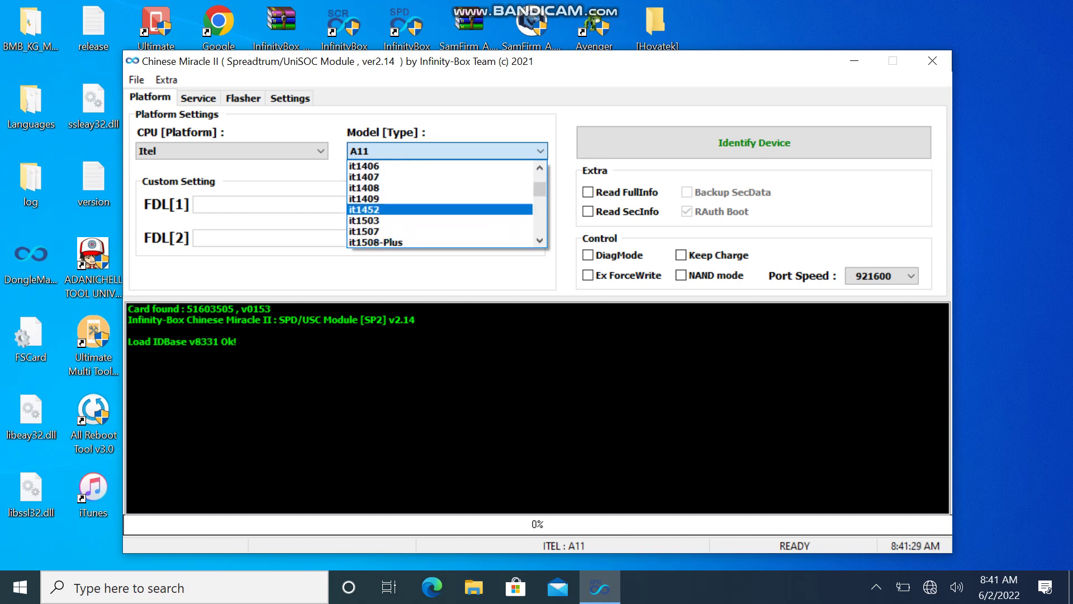
scroll(442, 204, "down", 3)
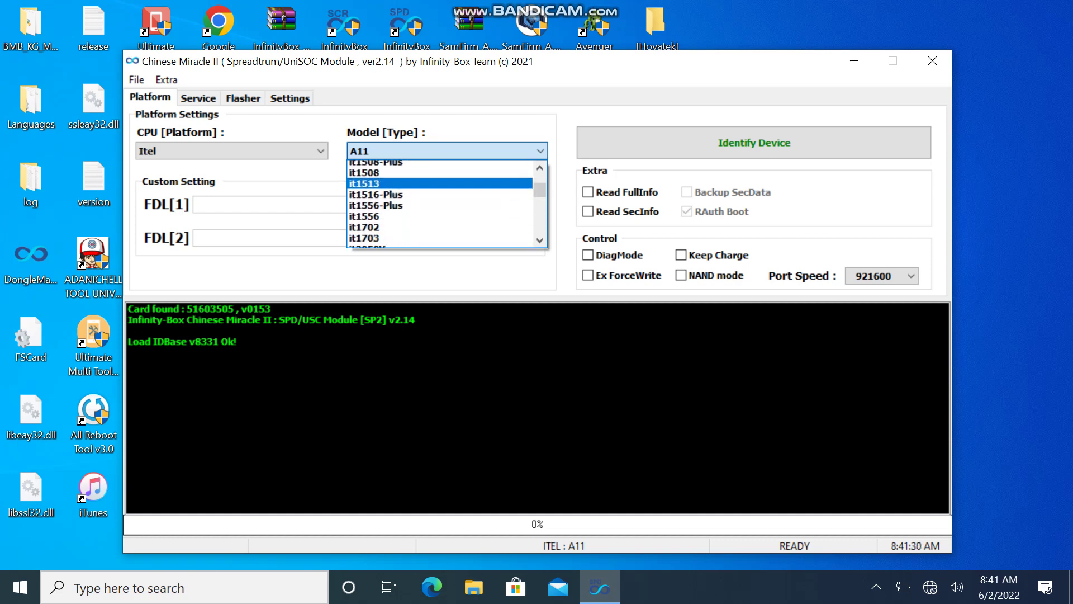
scroll(441, 204, "down", 4)
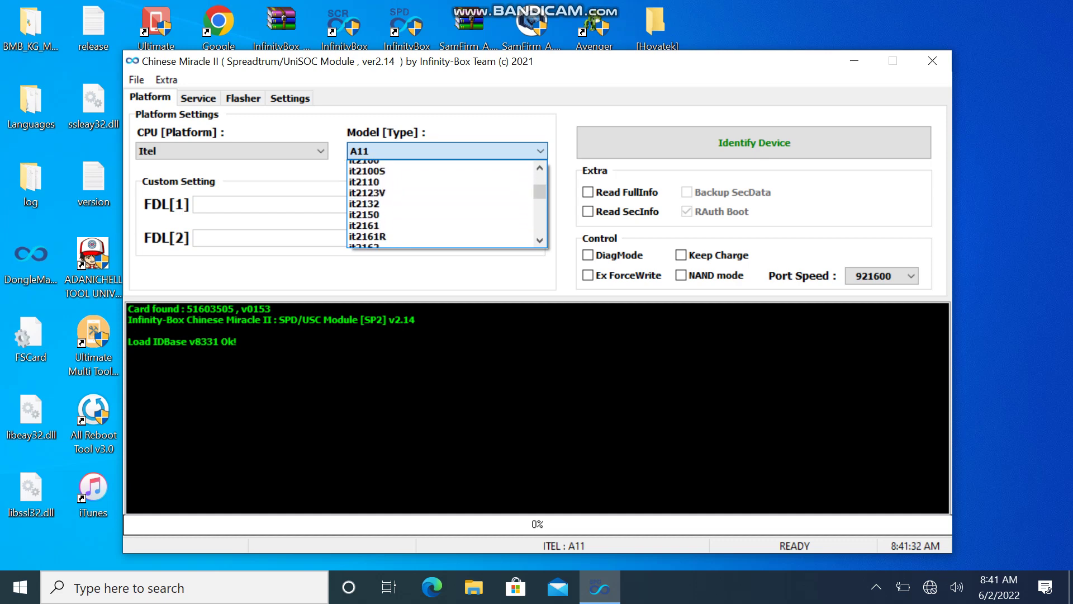
scroll(441, 197, "down", 1)
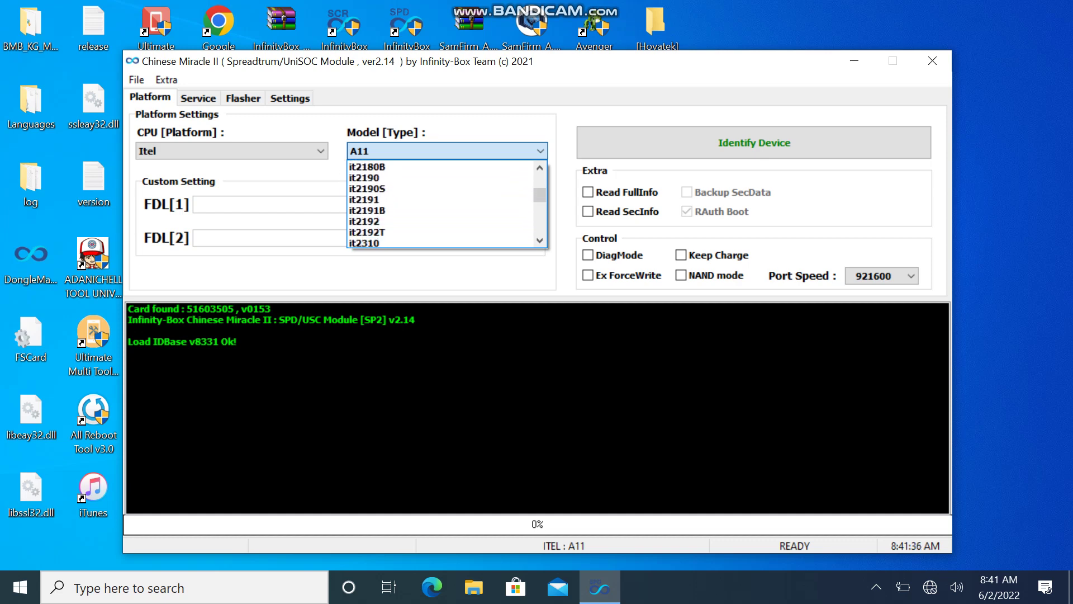
scroll(442, 199, "down", 1)
scroll(442, 207, "down", 5)
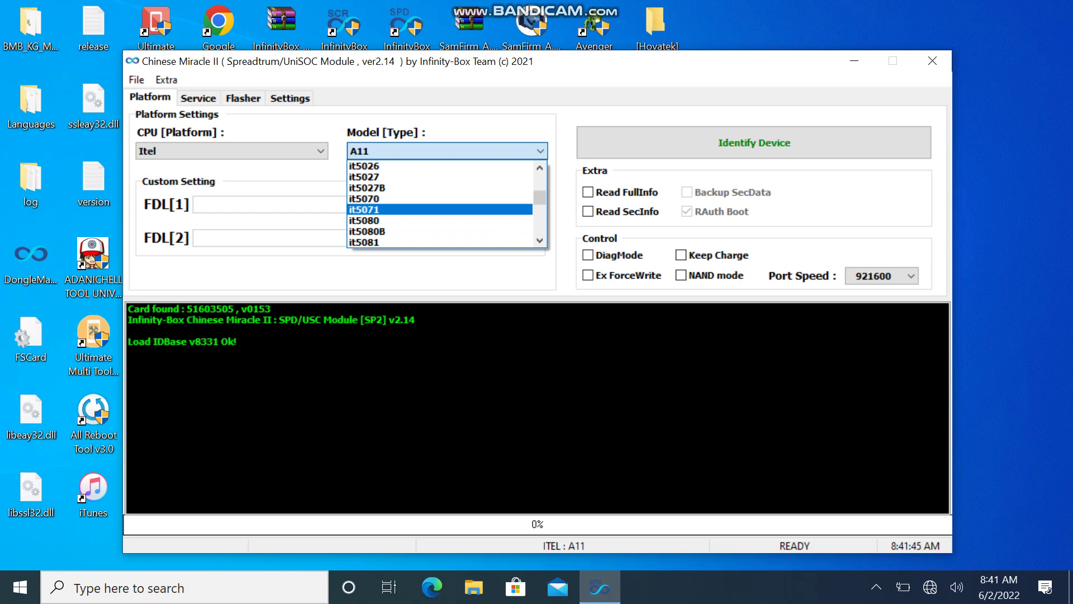
scroll(442, 199, "down", 1)
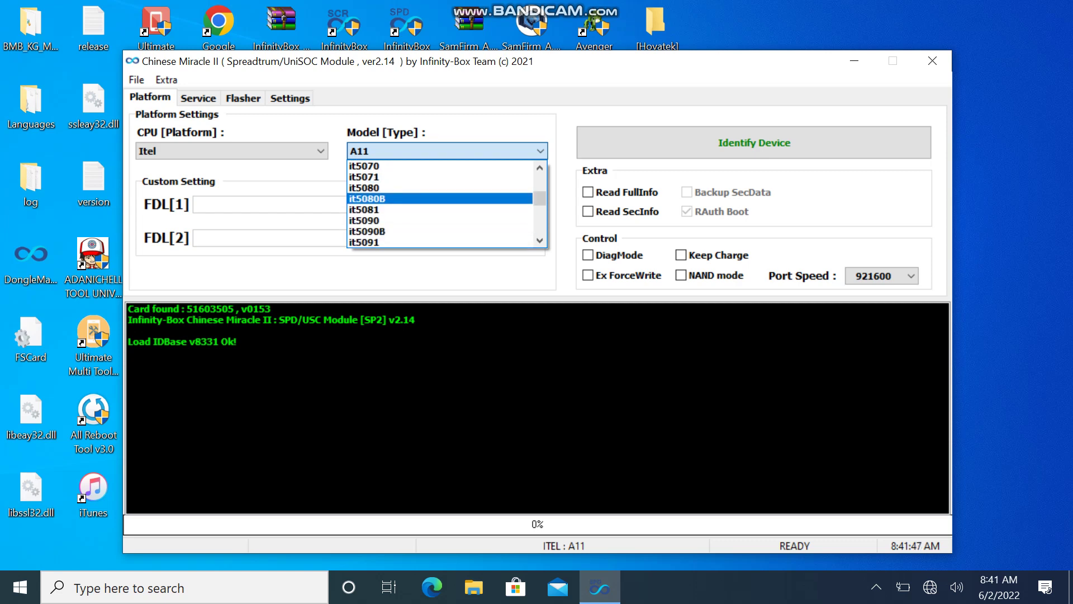
scroll(441, 198, "down", 1)
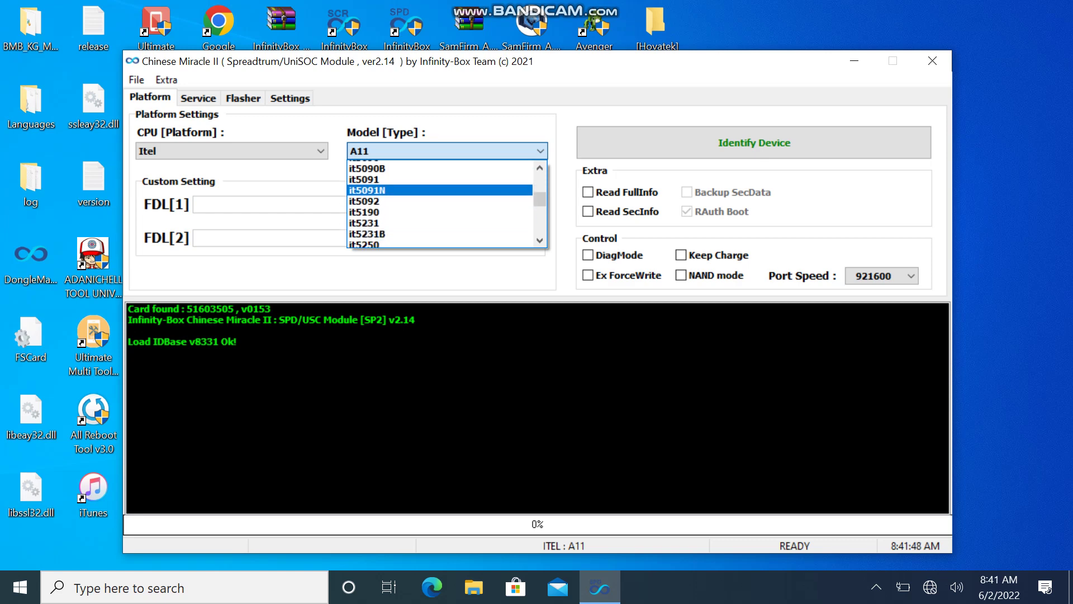
scroll(441, 199, "down", 3)
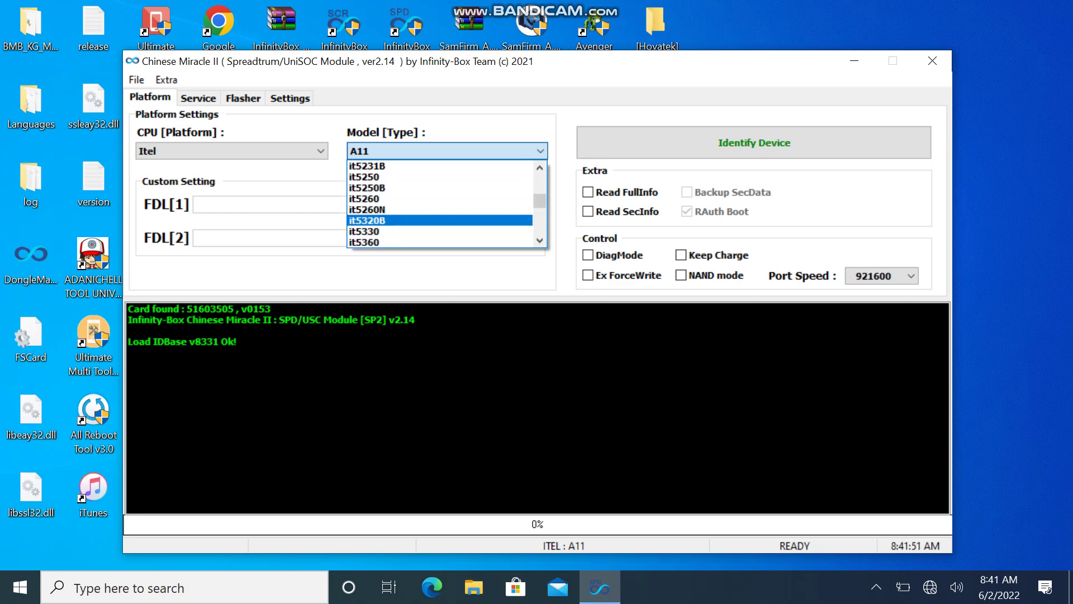
scroll(442, 213, "down", 5)
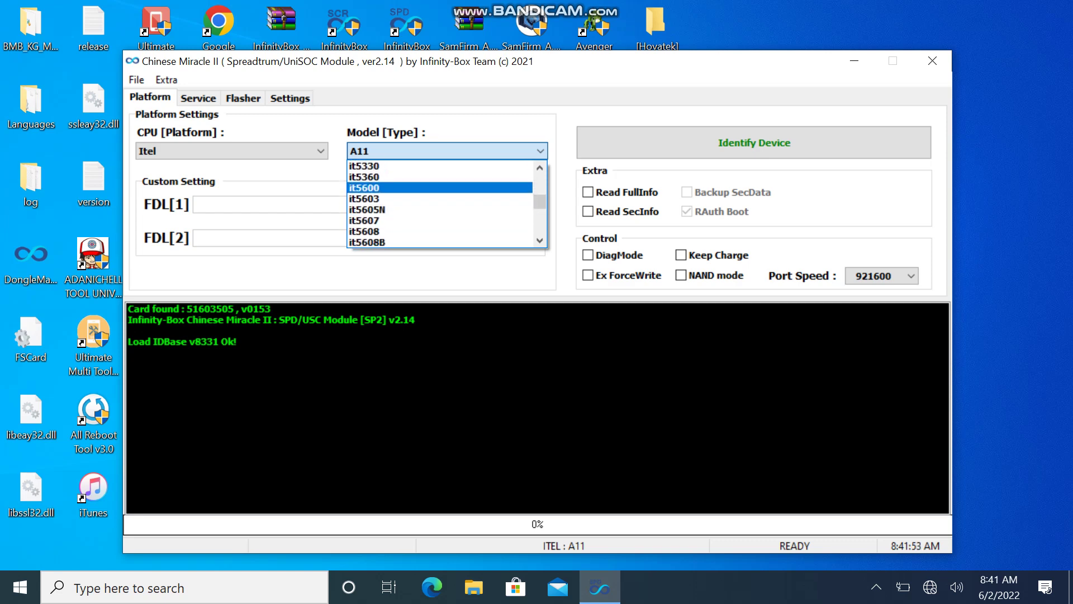
Examine the supported Itel models from the it5600 range through the L series and on to P41.
scroll(442, 204, "down", 1)
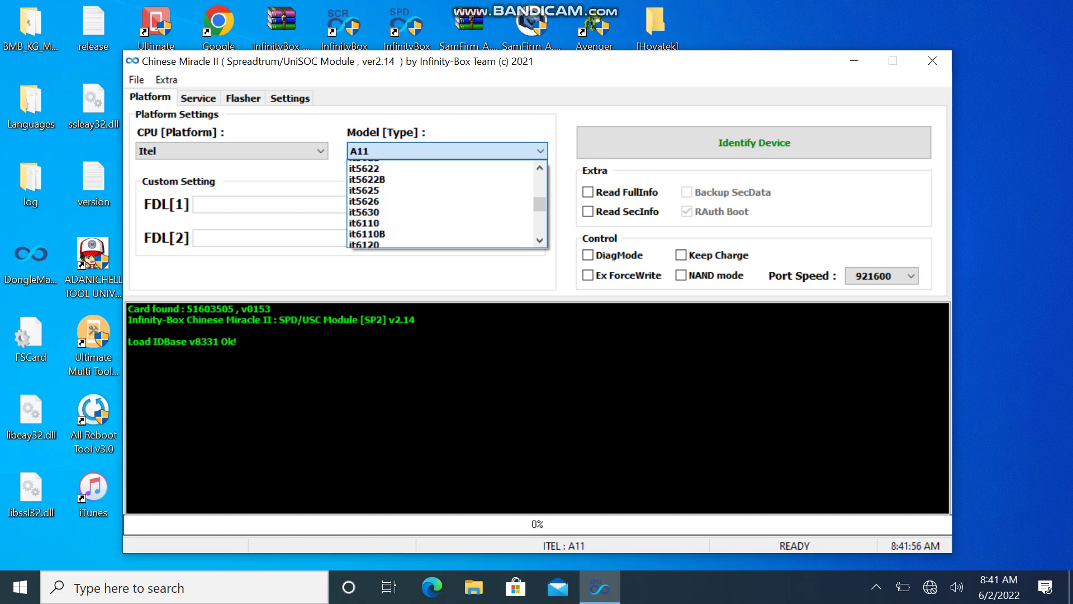
scroll(441, 188, "down", 1)
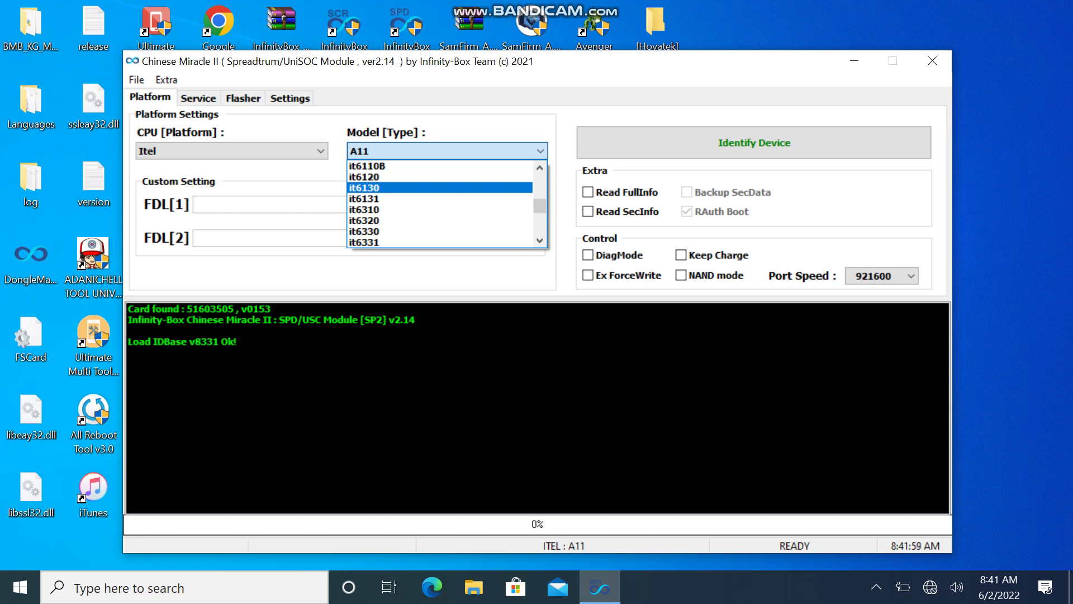
scroll(442, 188, "down", 1)
scroll(441, 204, "down", 1)
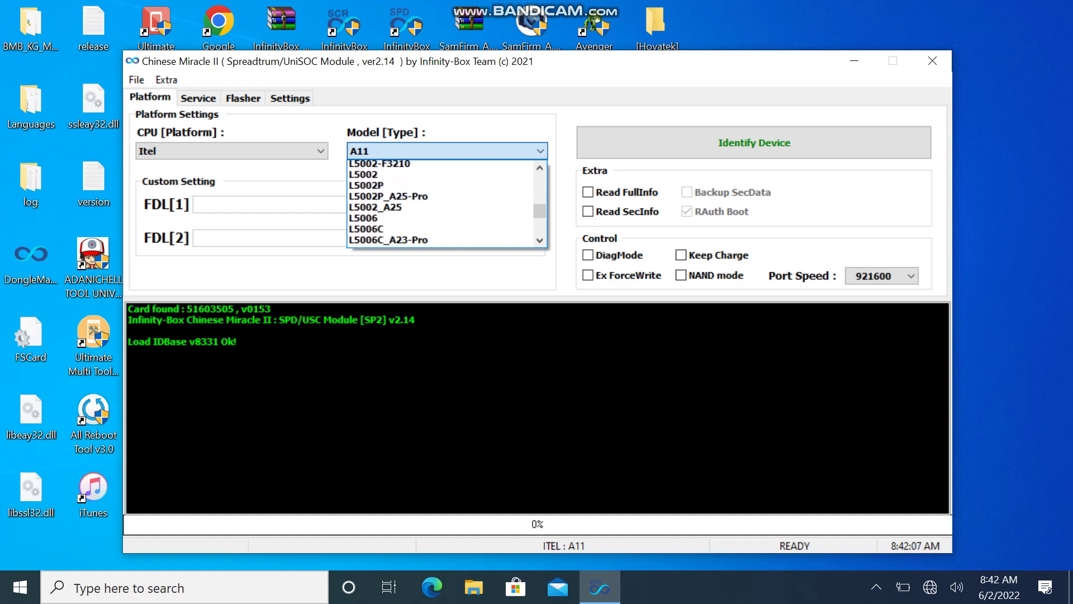
scroll(441, 202, "down", 3)
scroll(442, 204, "down", 1)
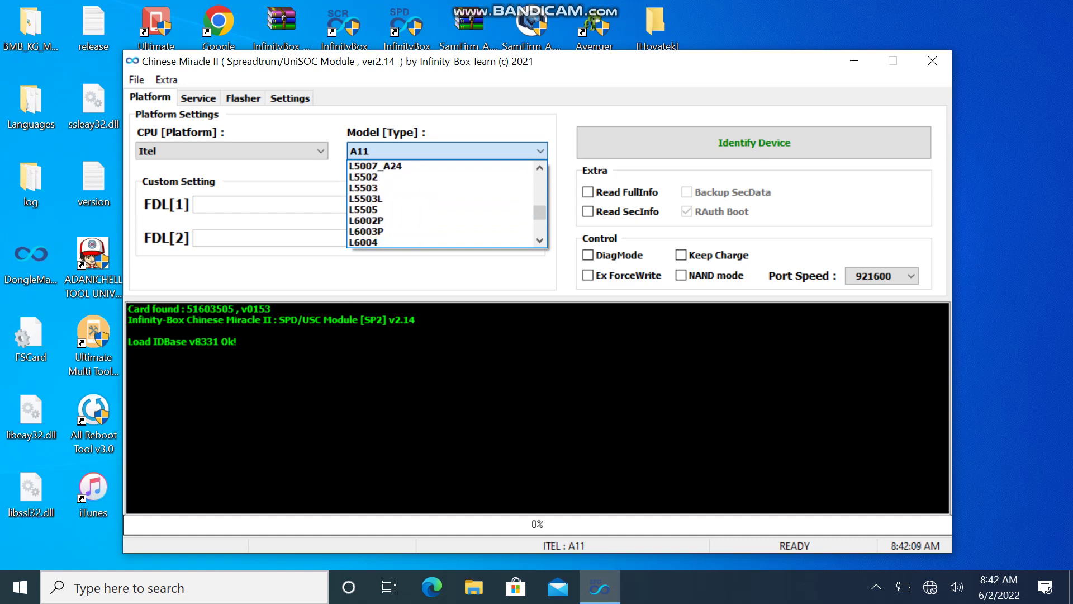
scroll(442, 202, "down", 4)
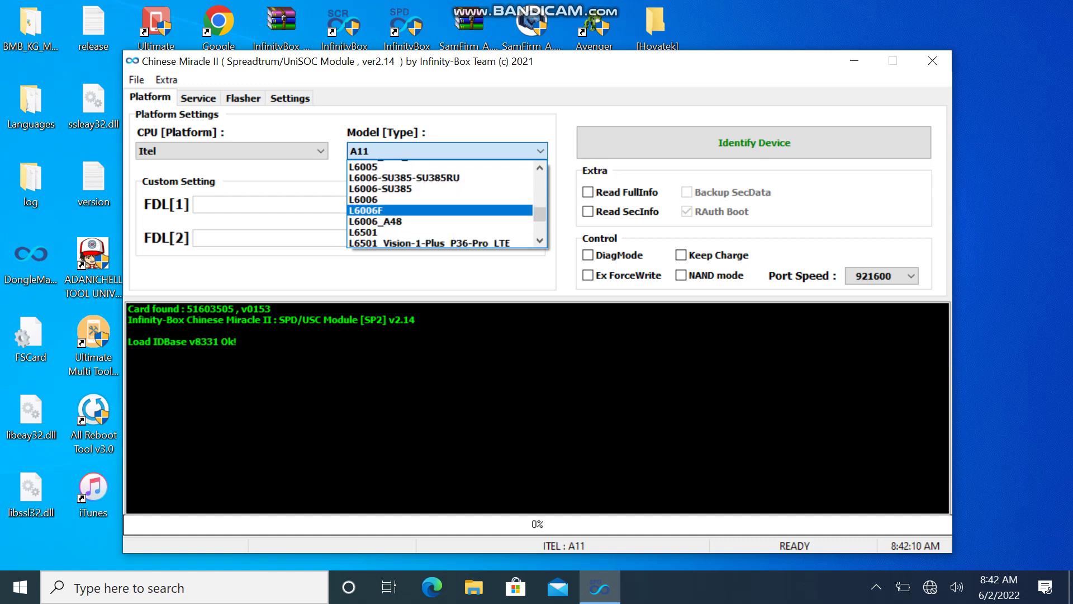
scroll(442, 201, "down", 4)
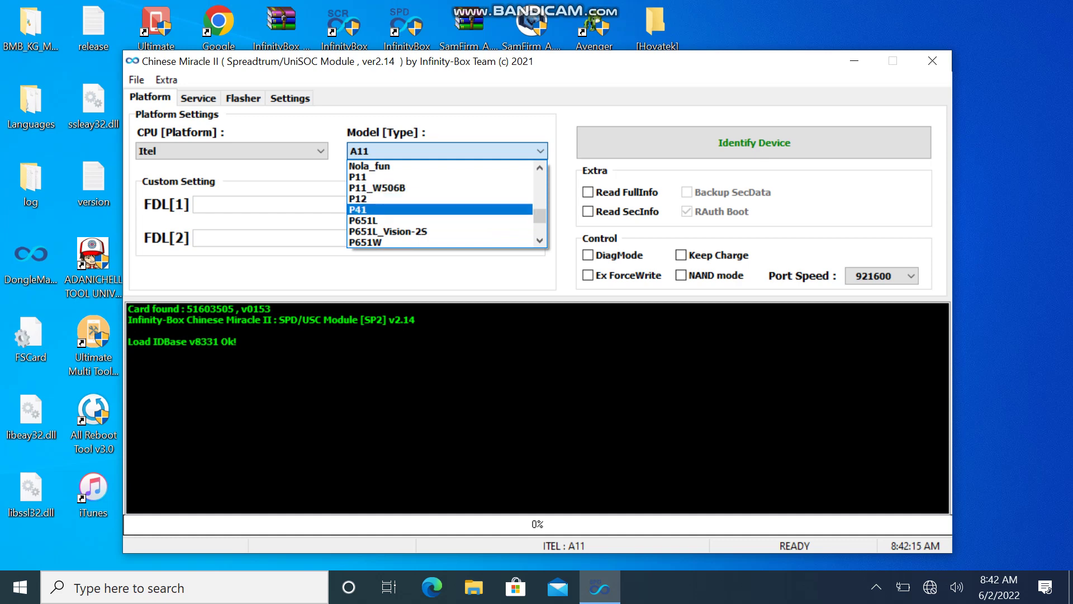
Examine the remaining Itel models, from the P651 entries through the S, SU and Vision models to the W6503 range.
scroll(442, 209, "down", 1)
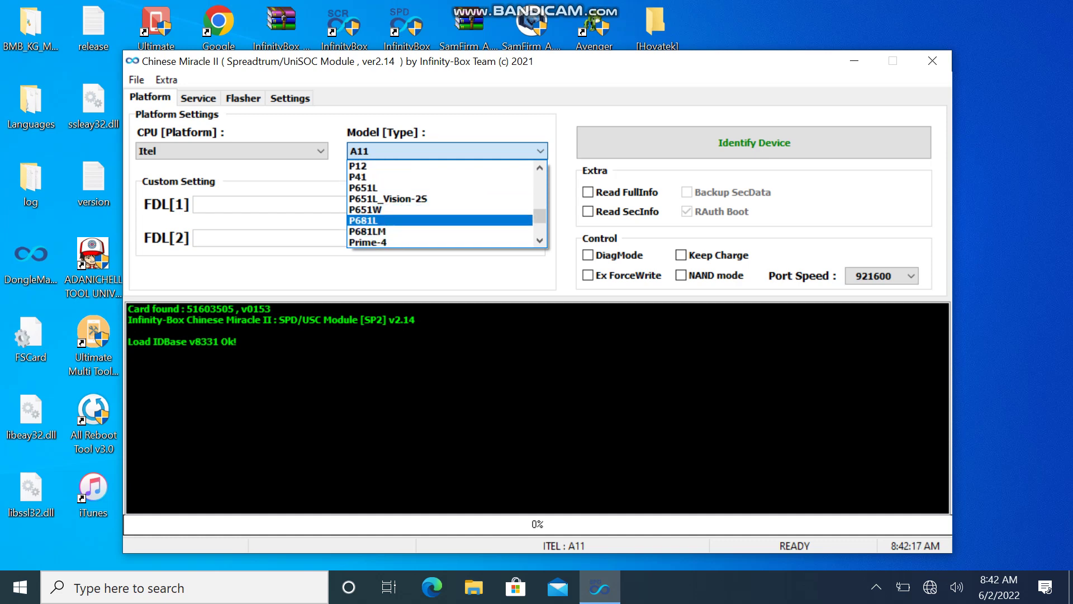
scroll(441, 209, "down", 2)
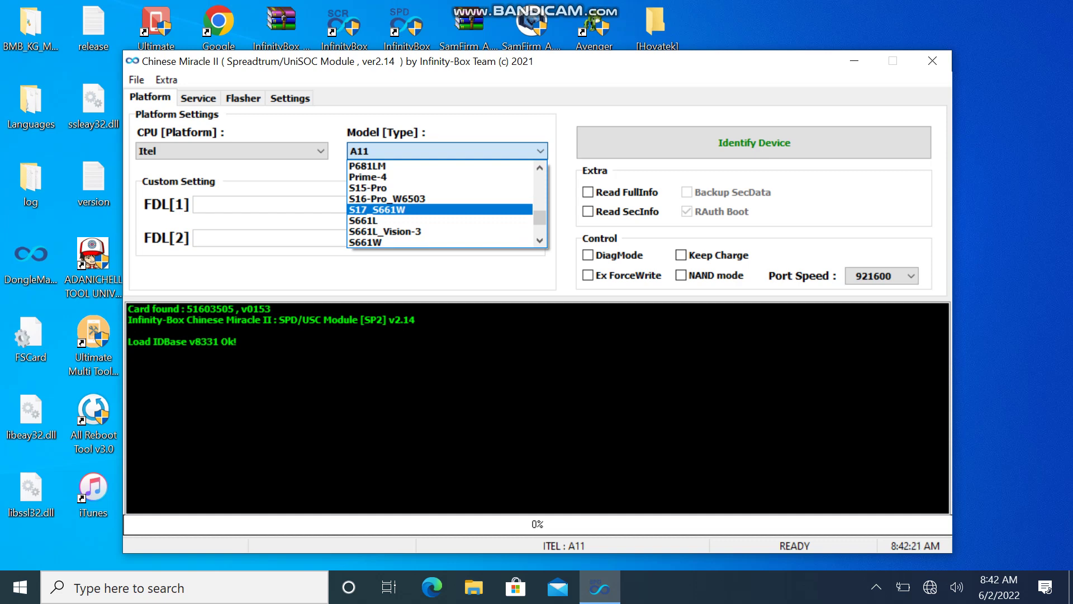
scroll(440, 203, "down", 1)
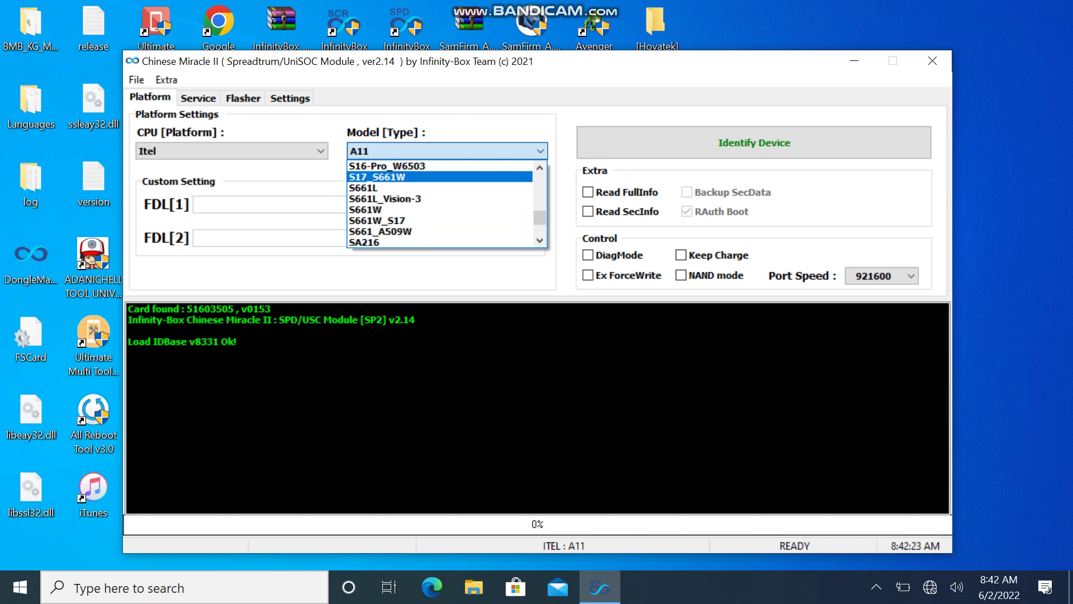
scroll(442, 203, "down", 1)
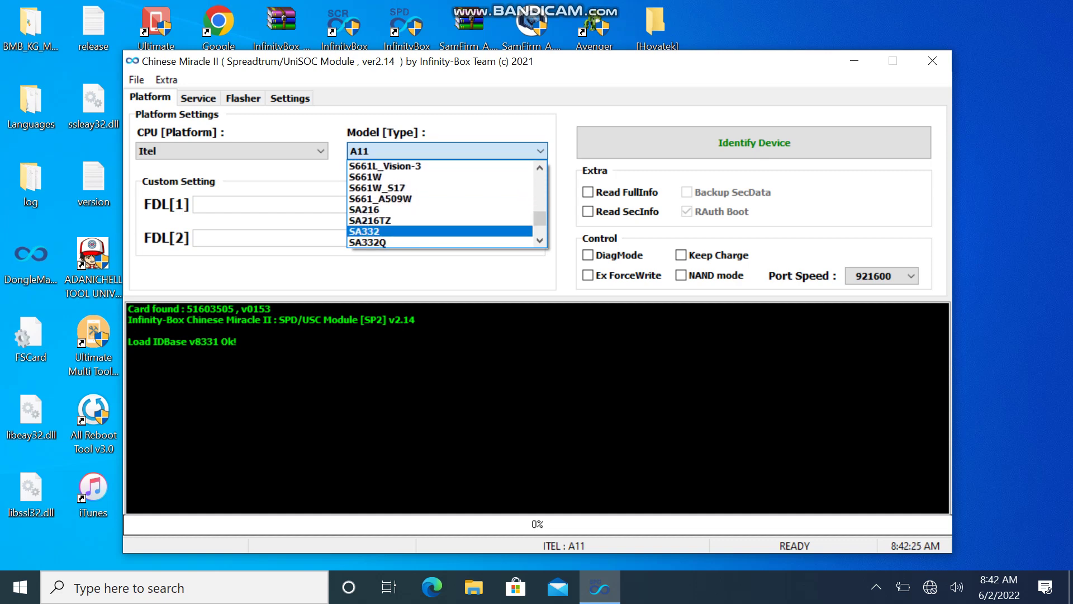
scroll(440, 203, "down", 2)
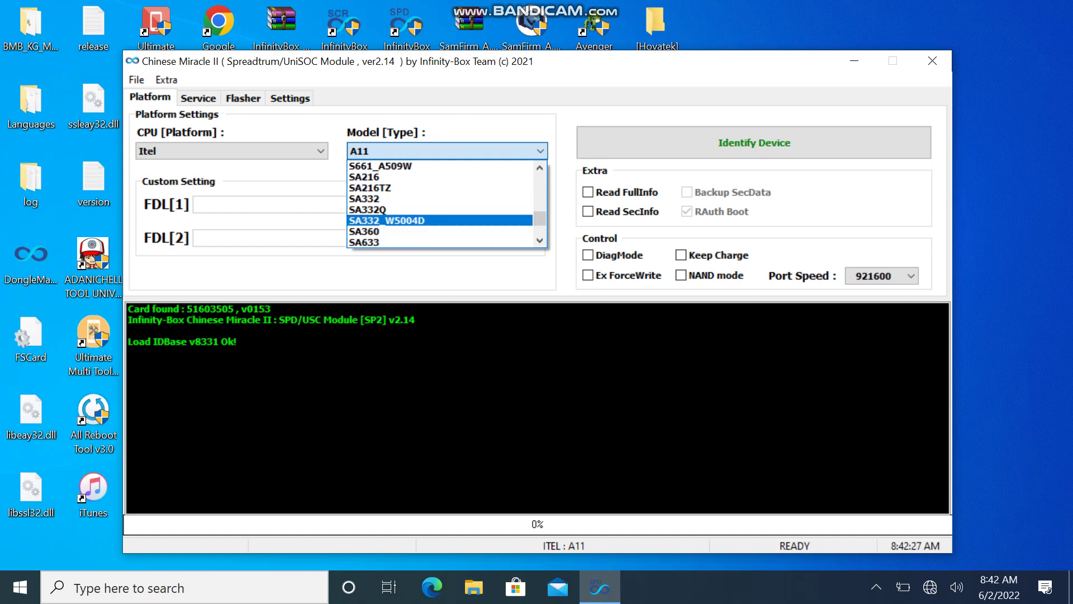
scroll(440, 203, "down", 1)
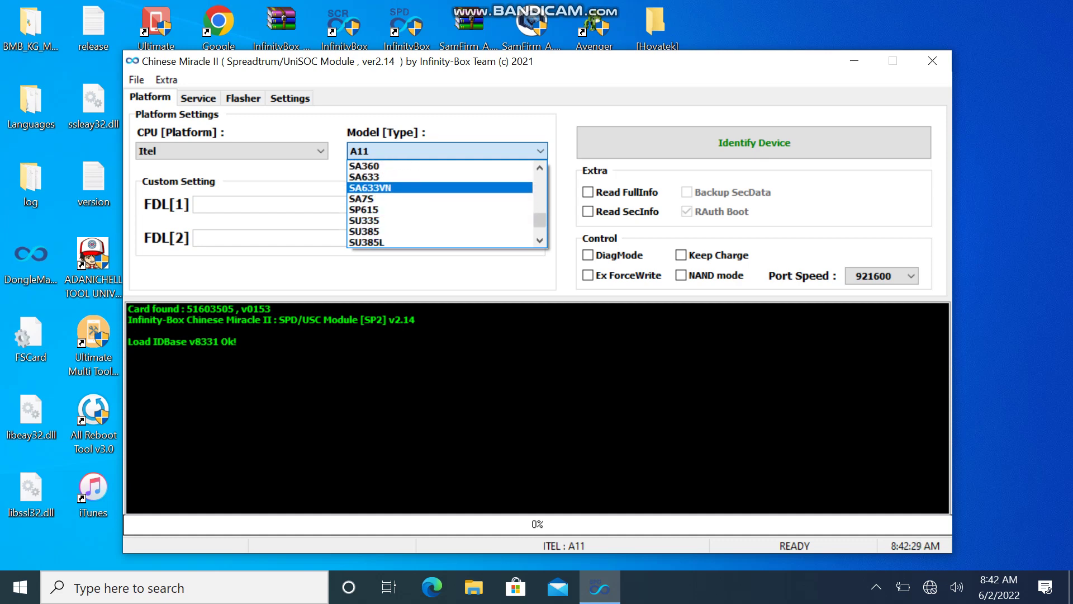
scroll(440, 203, "down", 1)
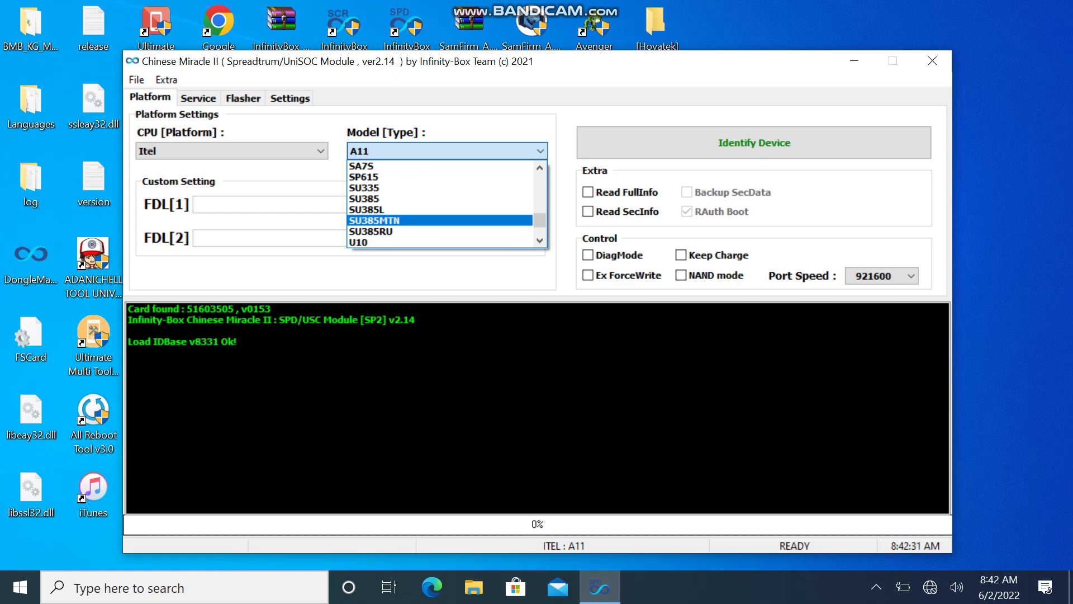
scroll(440, 224, "down", 1)
scroll(440, 204, "down", 3)
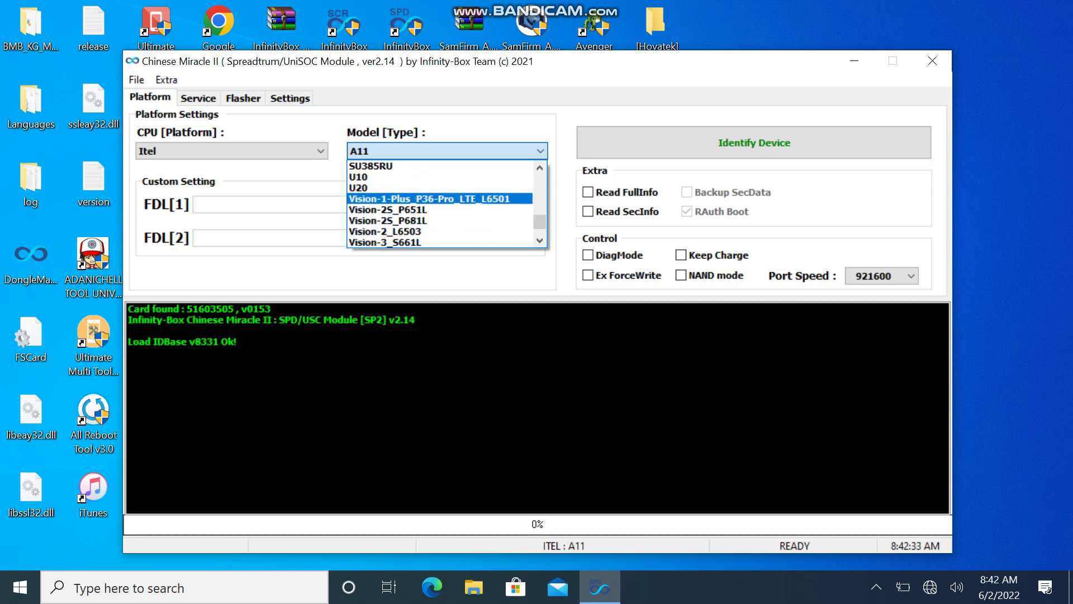
scroll(440, 204, "down", 3)
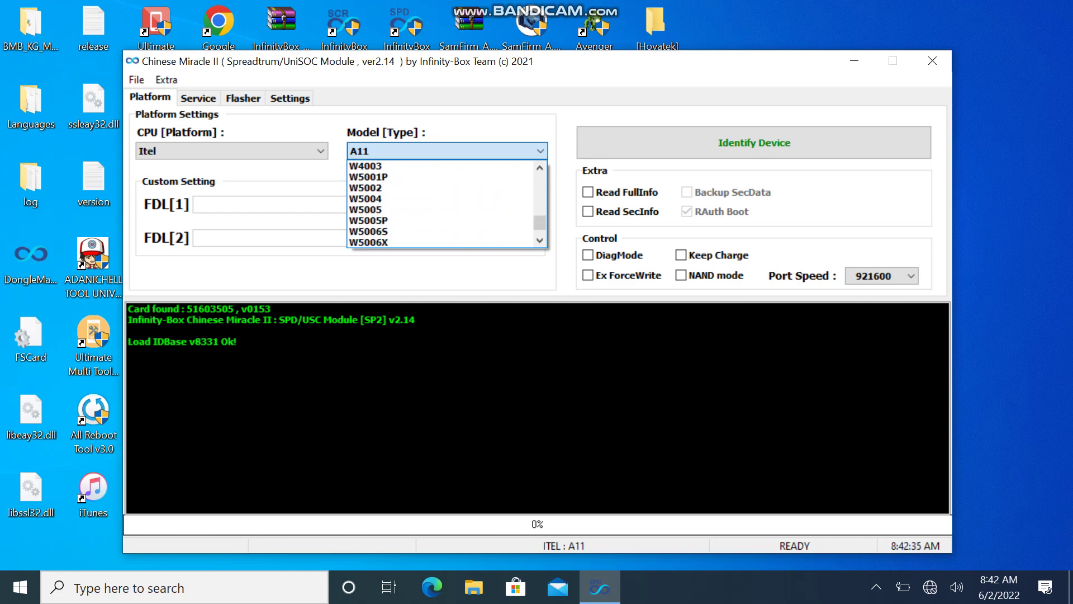
scroll(439, 204, "down", 4)
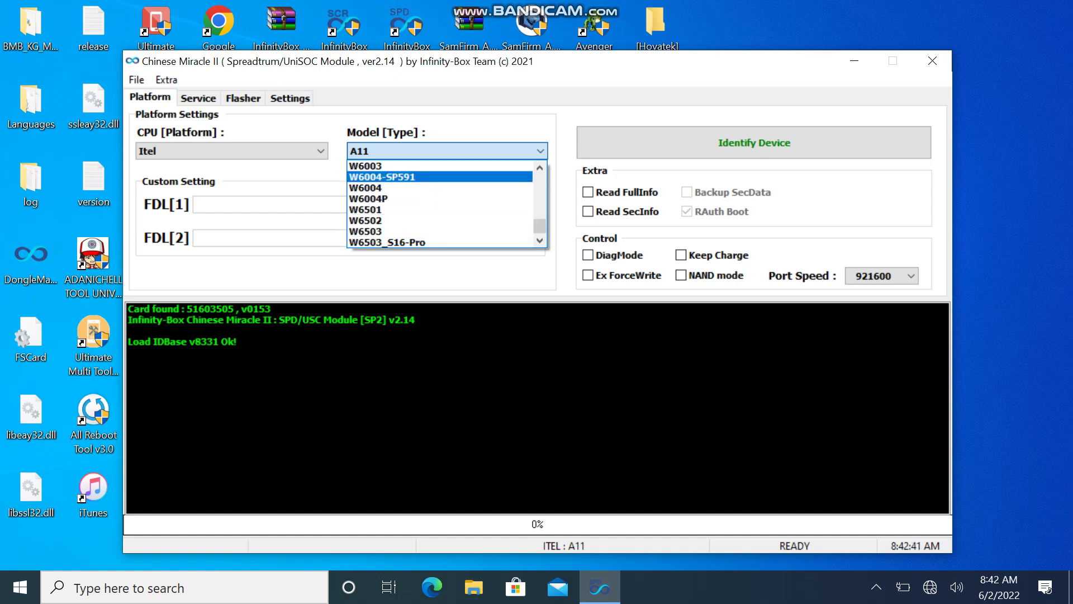
Leave the Itel model list, set the CPU platform to Lenovo and show the models available for that brand.
left_click(231, 151)
left_click(231, 150)
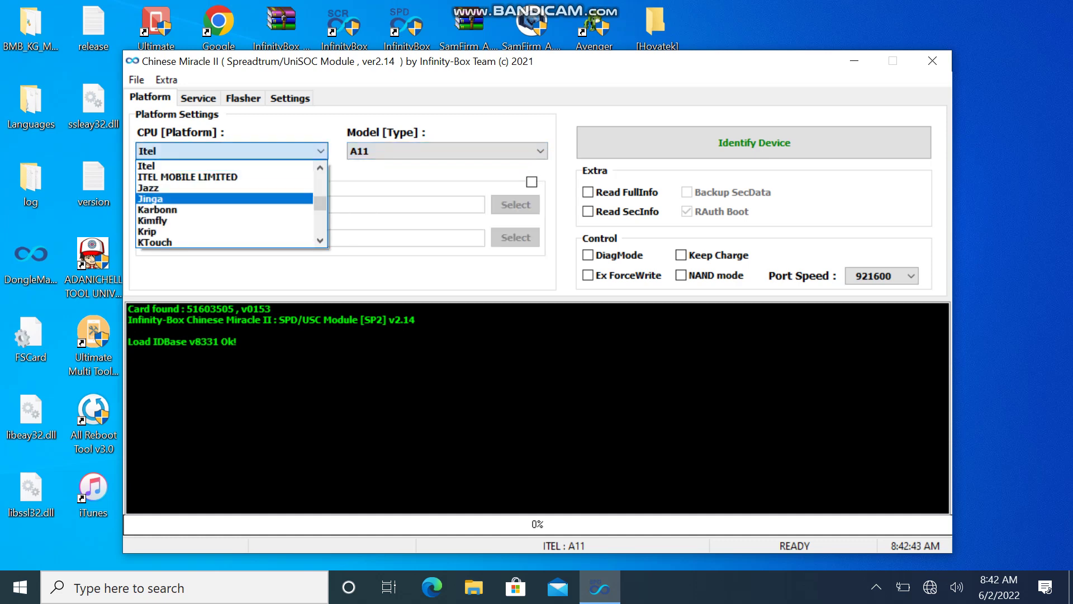
scroll(223, 220, "down", 4)
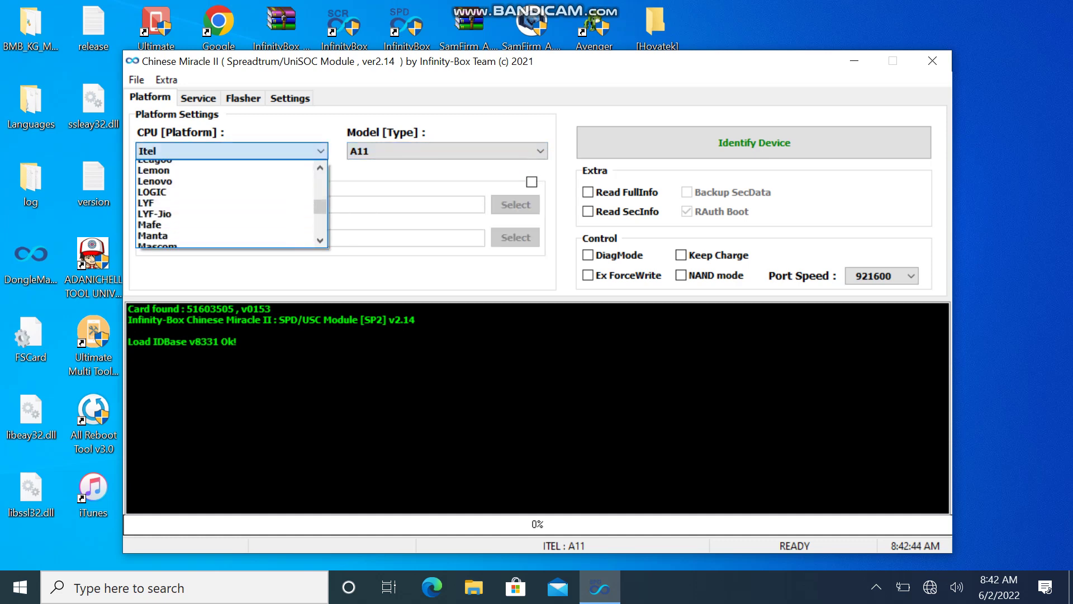
scroll(223, 221, "up", 3)
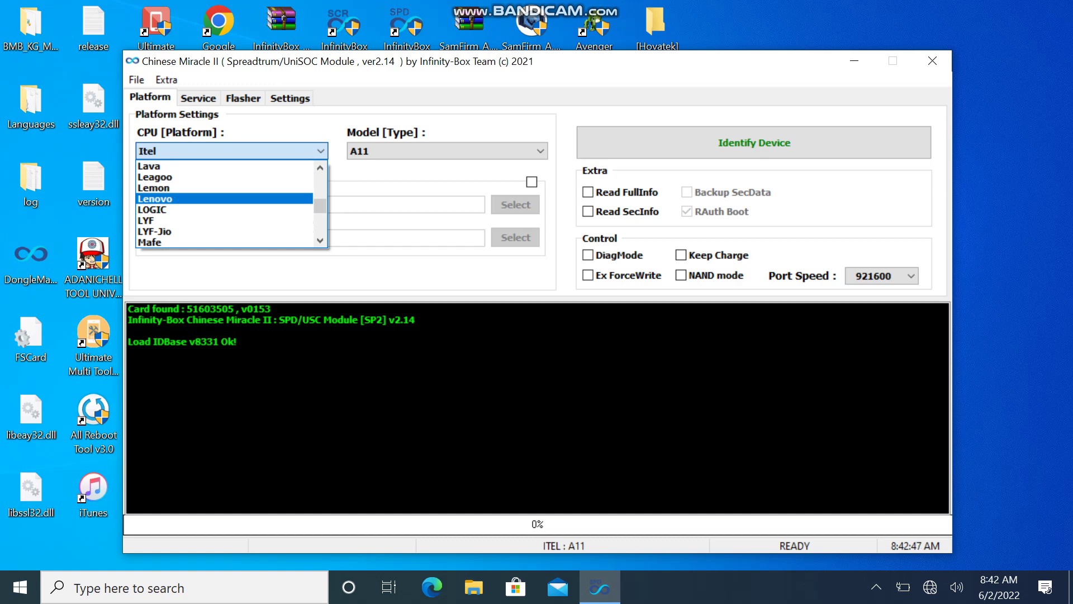
left_click(224, 198)
left_click(447, 151)
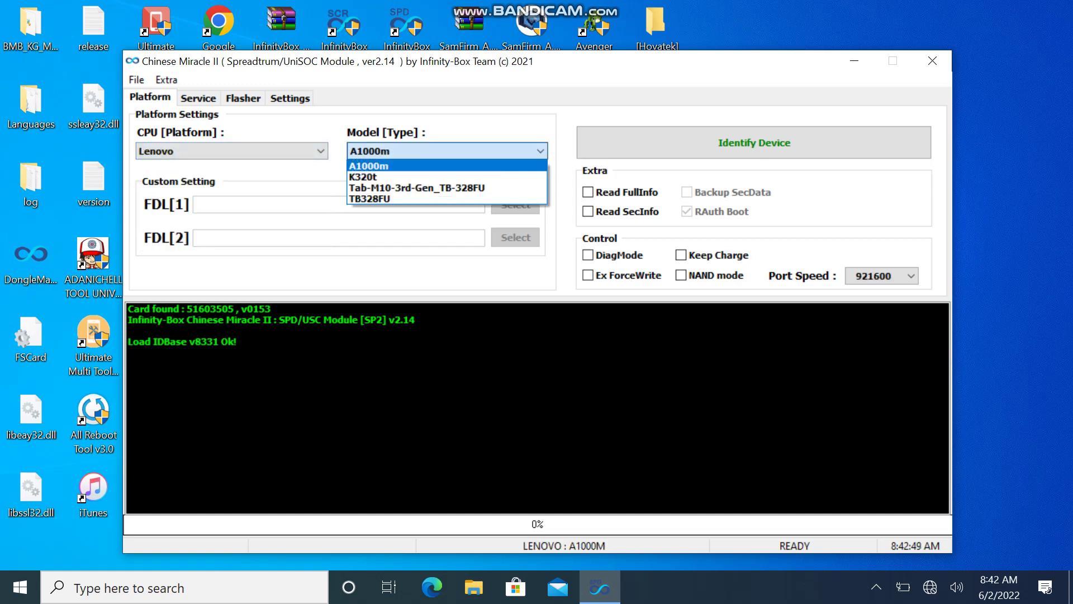
Change the CPU platform to TECNO and show the models available for that brand.
left_click(232, 151)
left_click(232, 151)
scroll(224, 218, "down", 3)
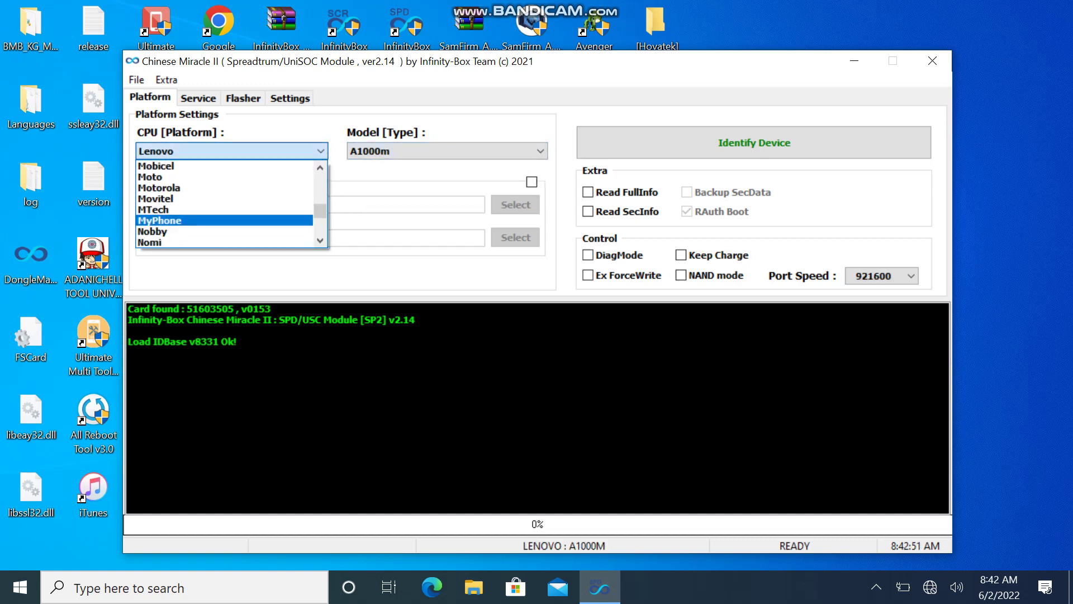
scroll(224, 218, "down", 4)
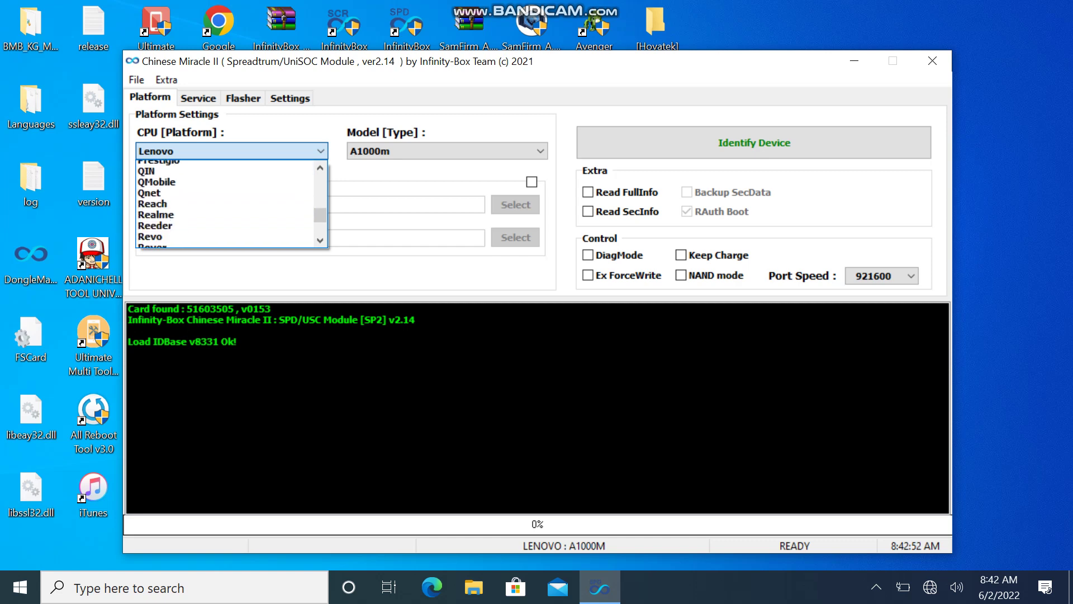
scroll(224, 204, "down", 7)
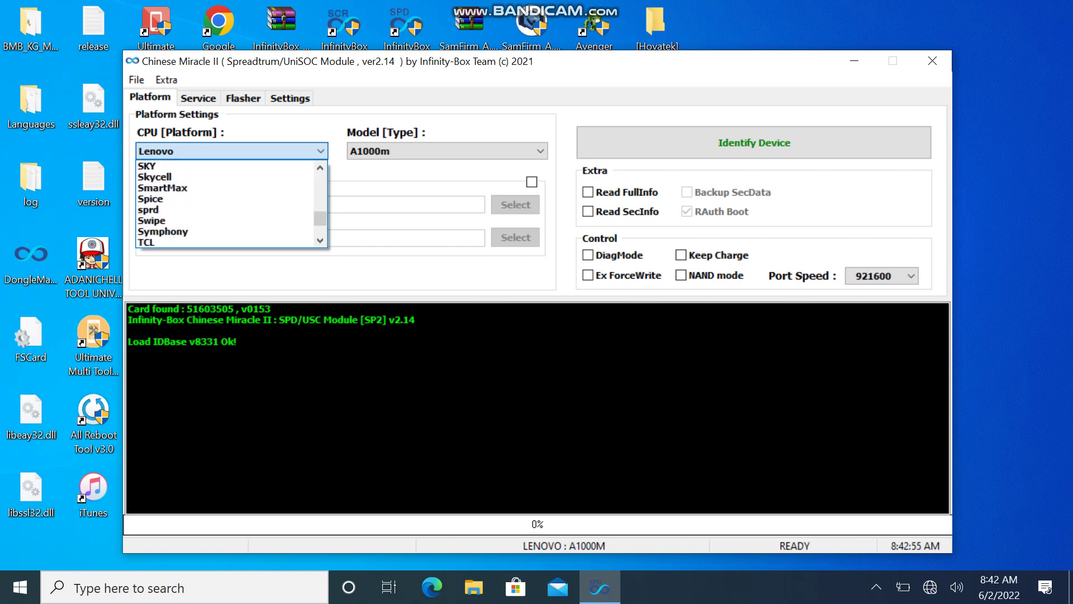
scroll(224, 204, "down", 2)
left_click(168, 197)
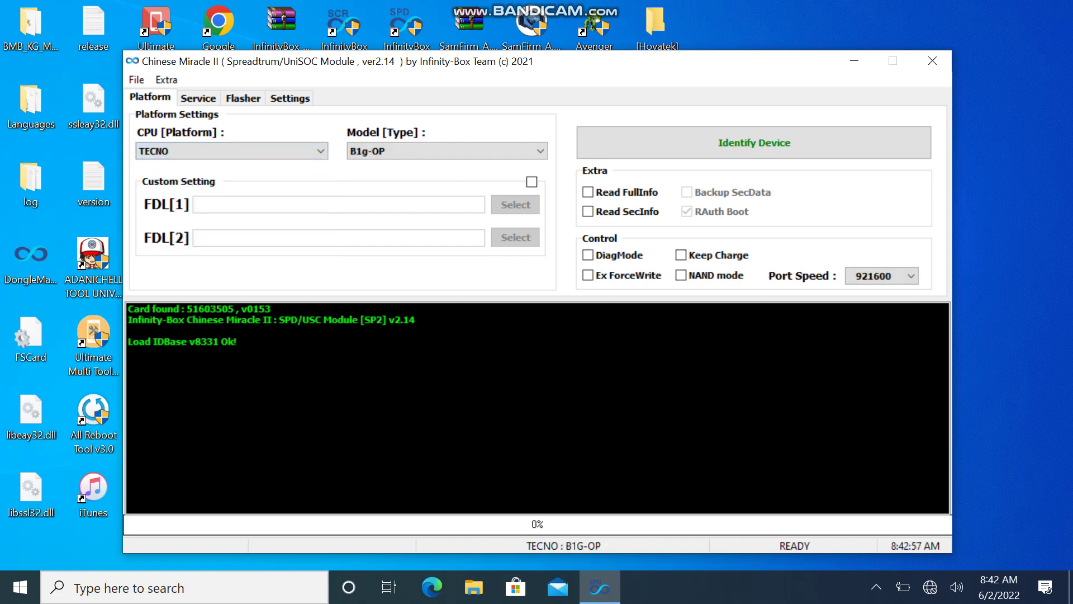
left_click(447, 151)
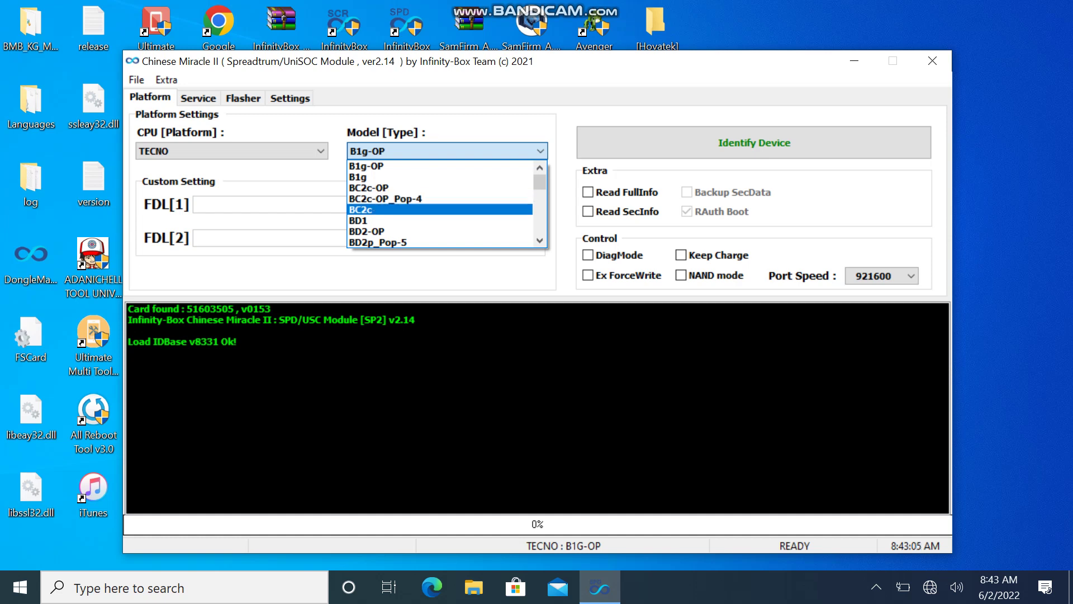
Examine the supported TECNO models from the BC and BD entries through the SC7731E_eMMC_AUTH_1GB_1S entry.
scroll(440, 209, "down", 1)
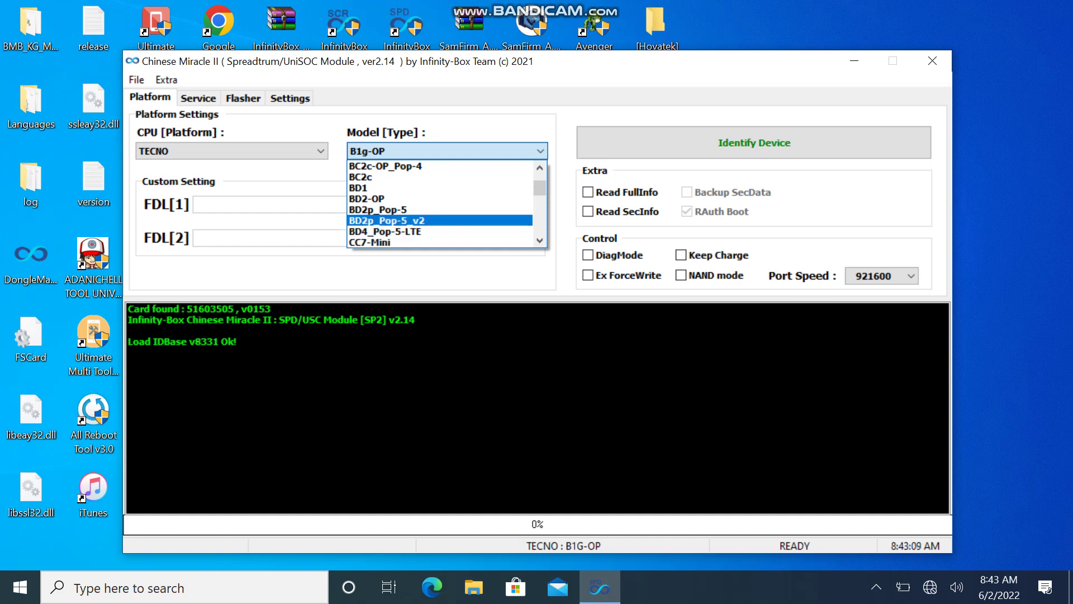
scroll(440, 203, "down", 1)
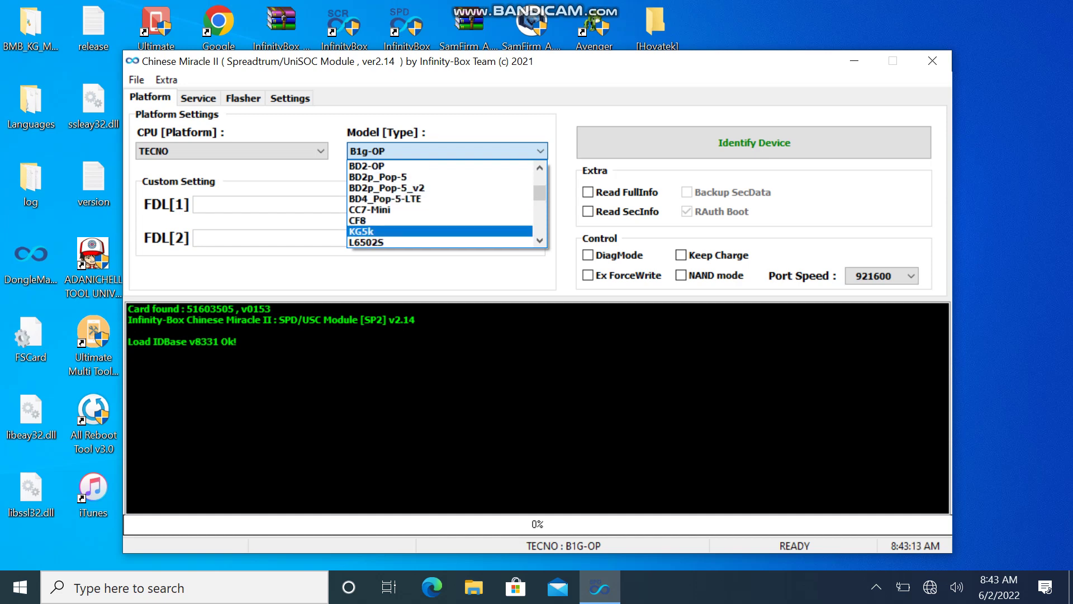
scroll(440, 231, "down", 1)
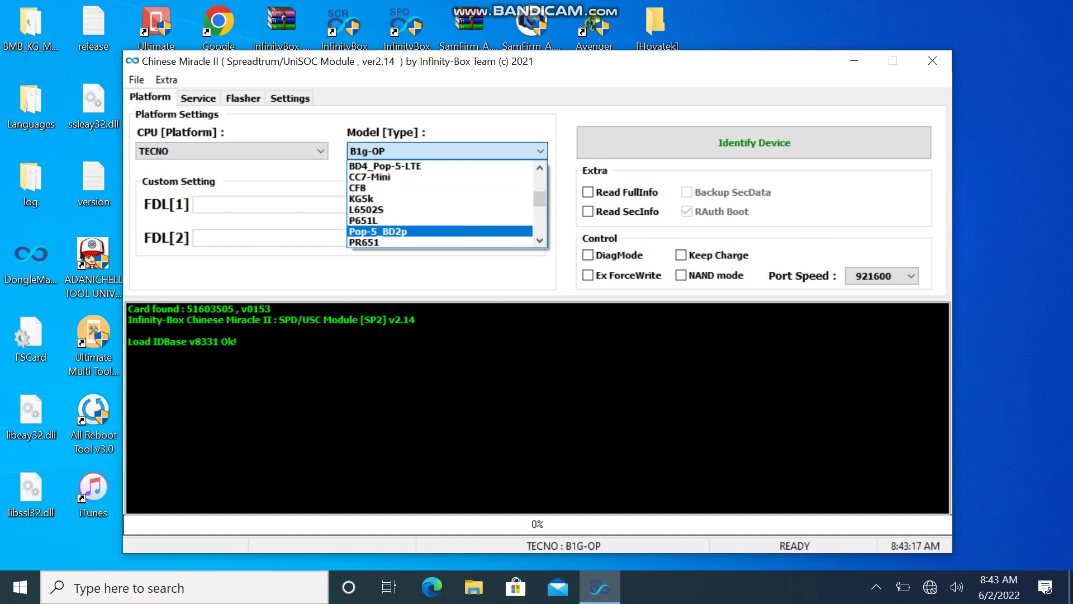
scroll(440, 203, "down", 3)
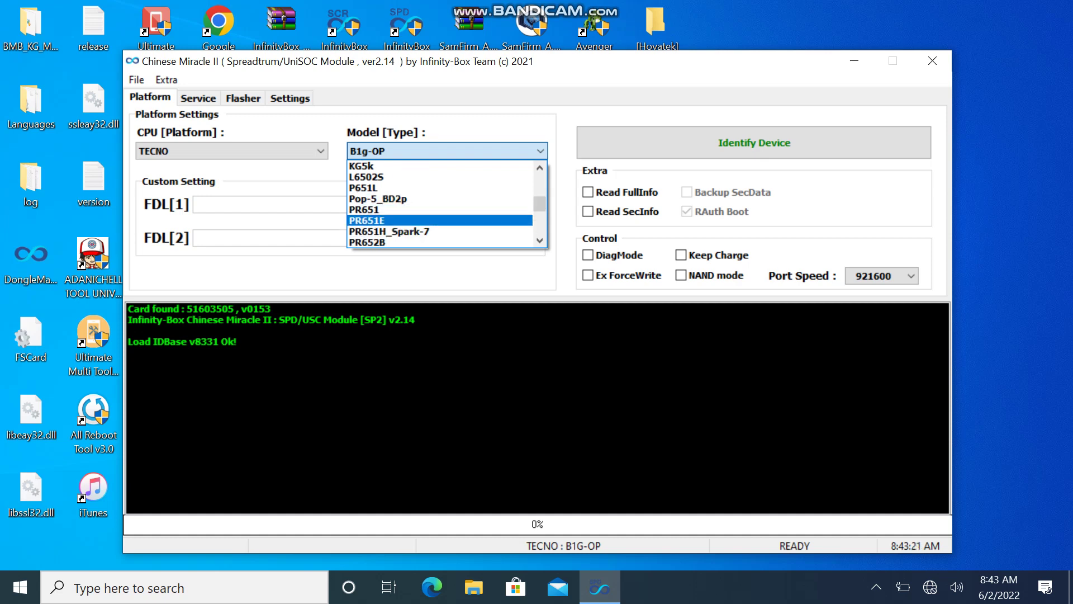
scroll(440, 231, "down", 3)
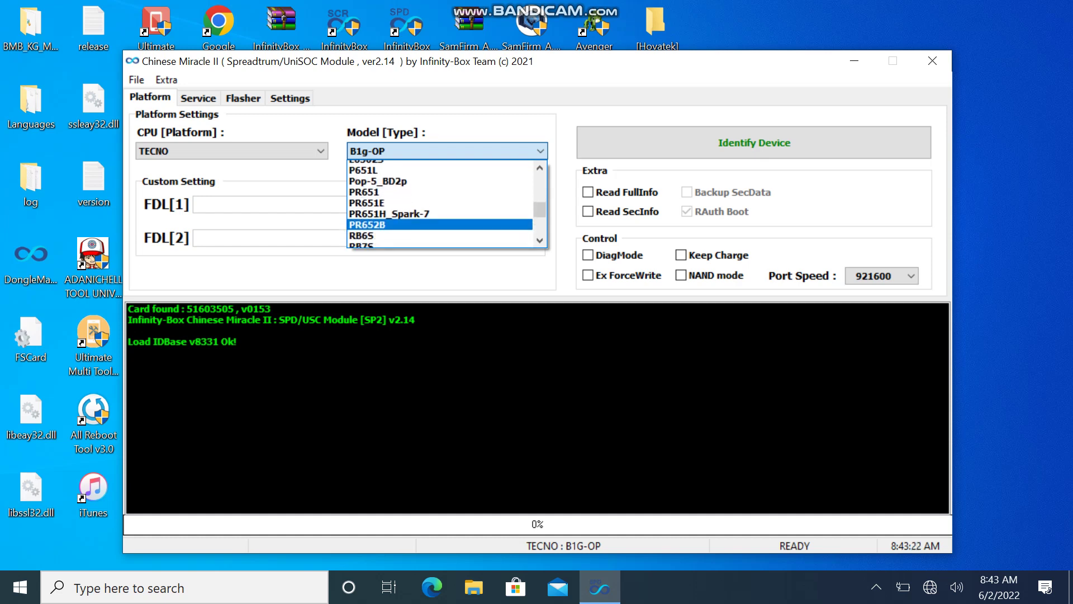
scroll(440, 231, "down", 3)
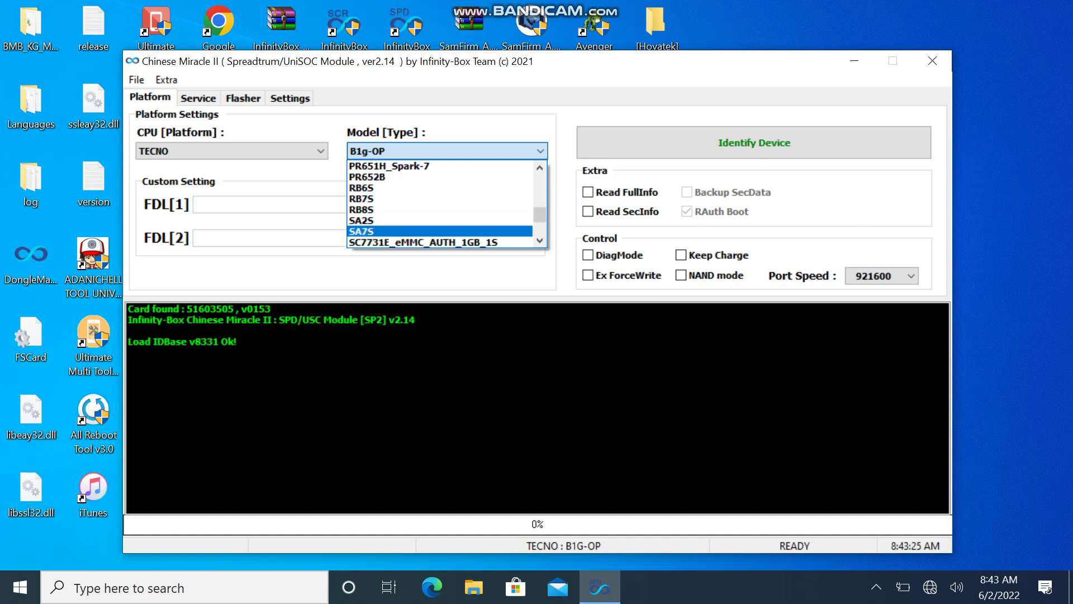
scroll(440, 231, "down", 2)
key("Up")
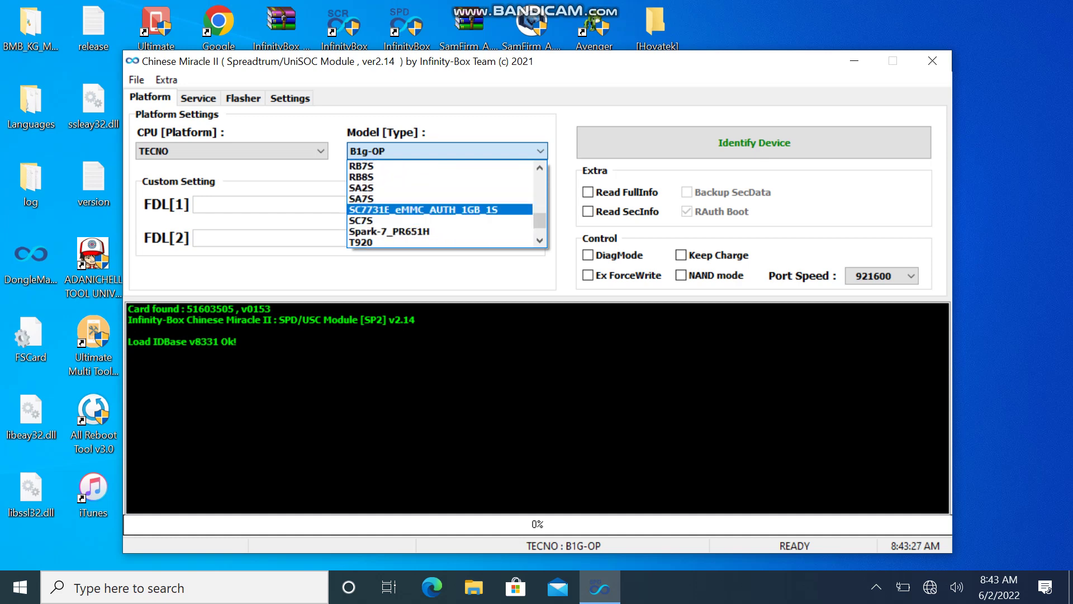
Examine the TECNO models from SC7S through W5006S and close the model list without choosing another model.
key("Down")
key("Down")
key("Down")
key("Down")
key("Down")
key("Up")
key("Down")
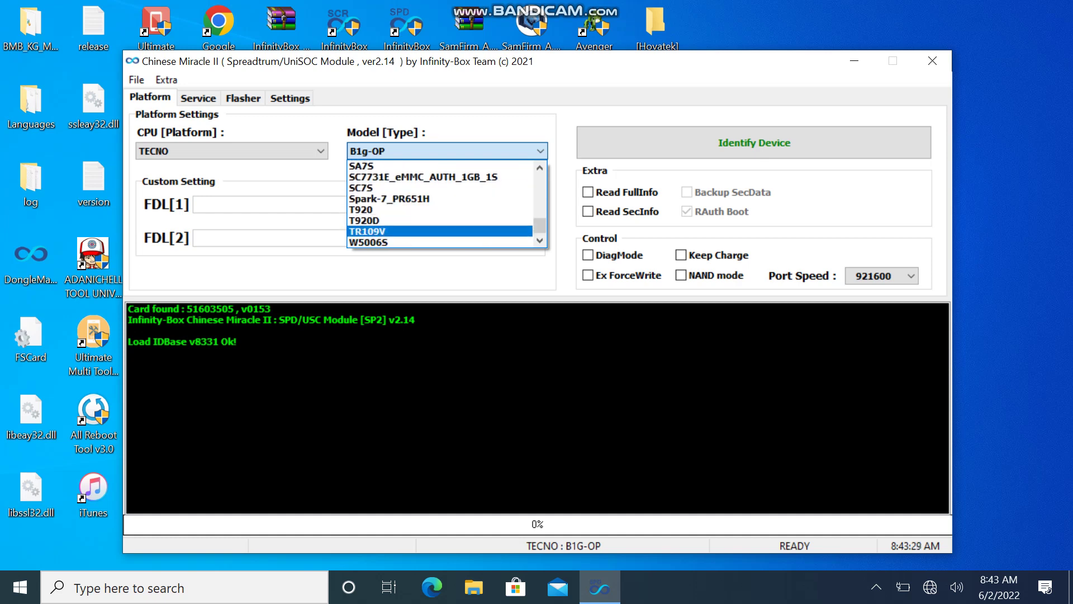
key("Up")
key("Up")
key("Up")
key("Up")
key("Up")
key("Up")
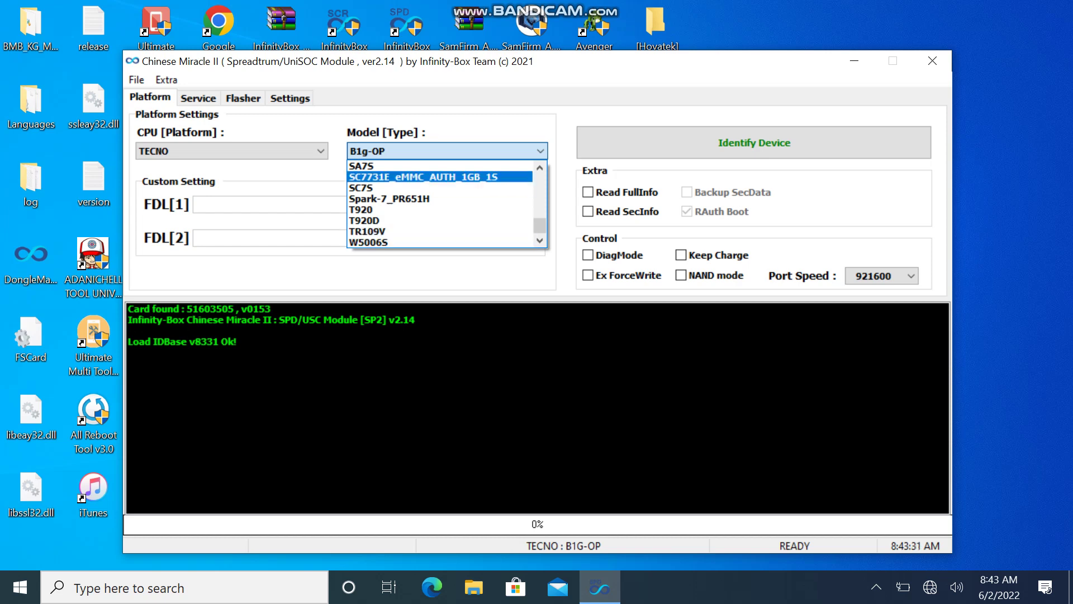
key("Escape")
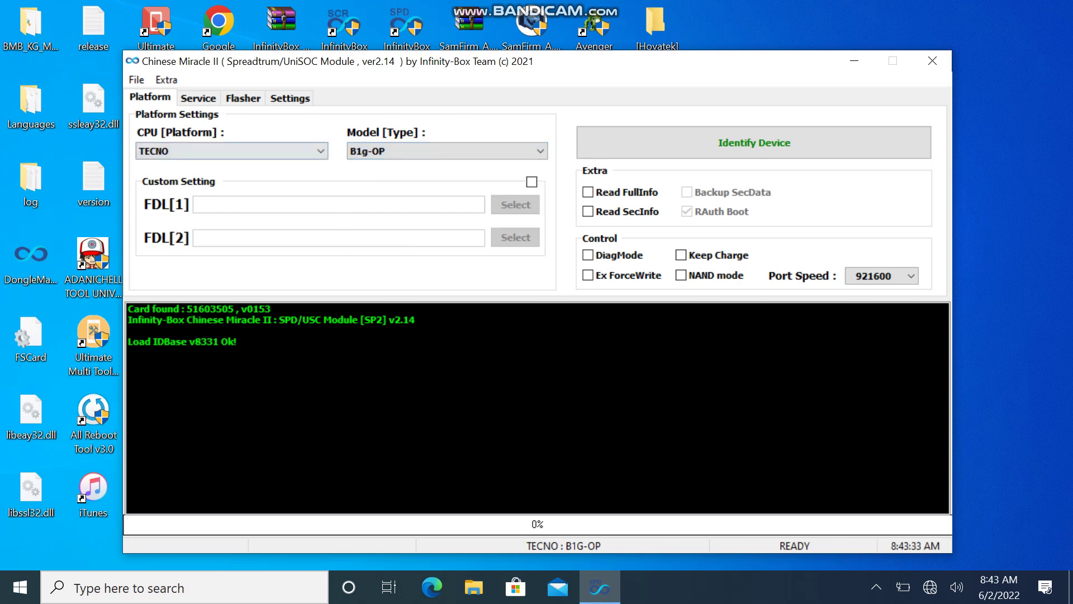
Examine the remaining brands in the CPU platform list, from TECNO through ZTE.
key("shift+Tab")
key("alt+Down")
key("Down")
key("Down")
key("Down")
key("Down")
key("Down")
key("Down")
key("Down")
key("Down")
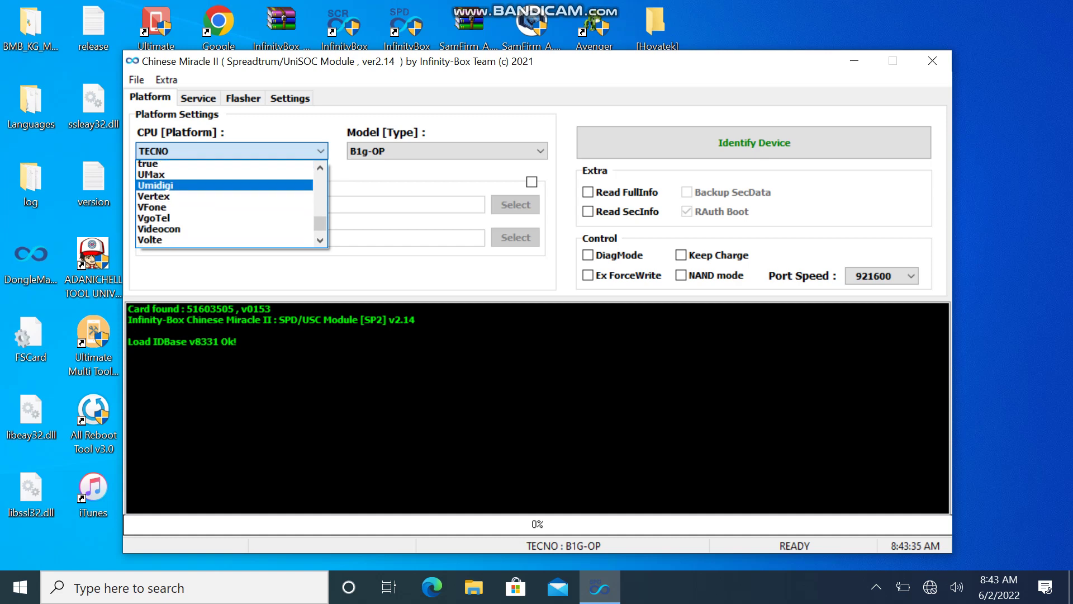
scroll(223, 204, "down", 5)
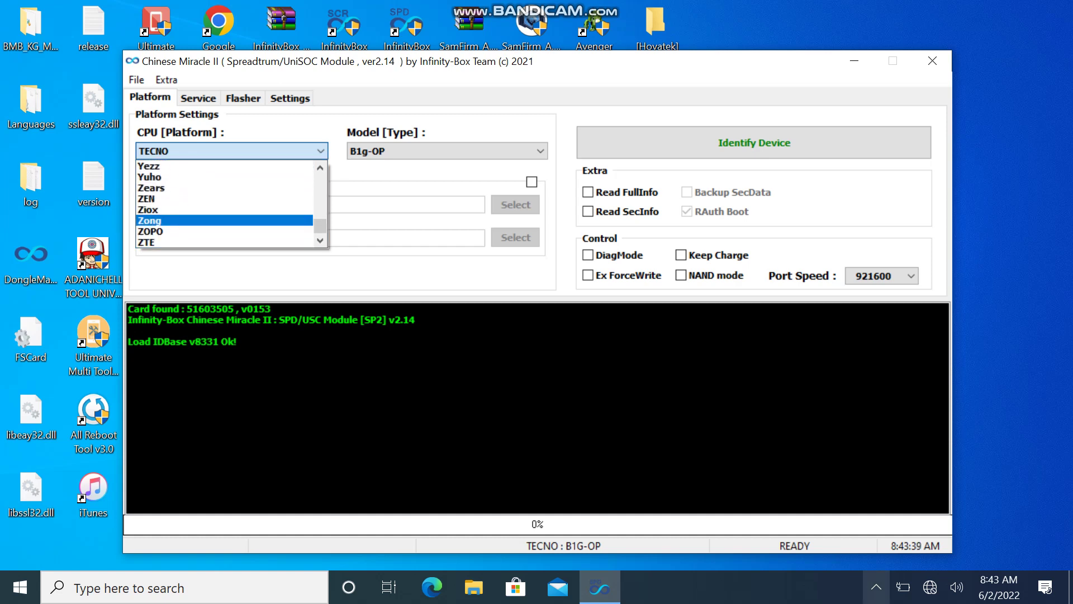
left_click(876, 587)
left_click(843, 520)
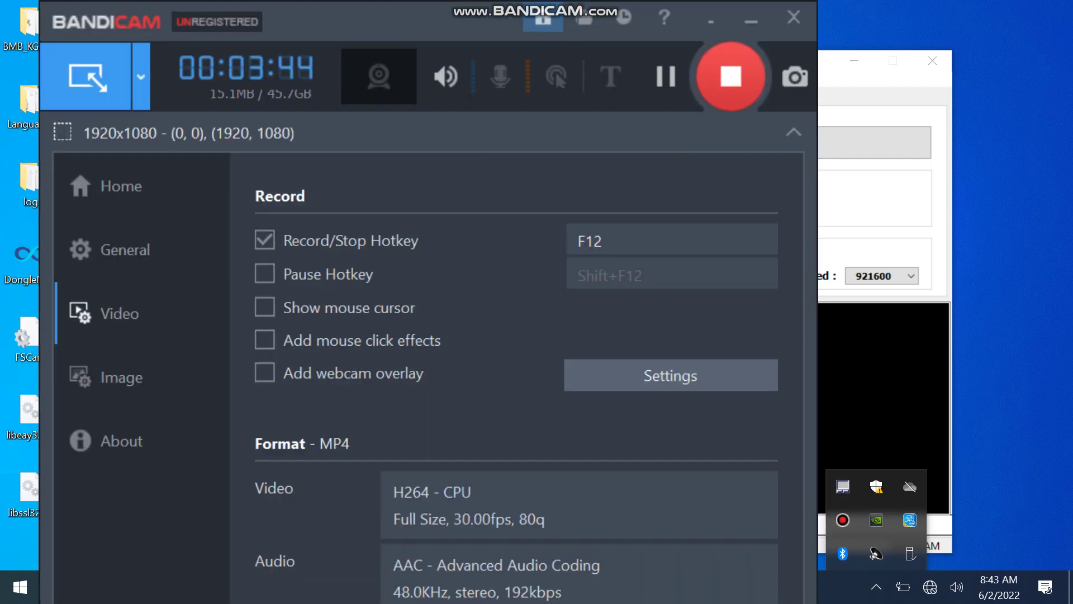